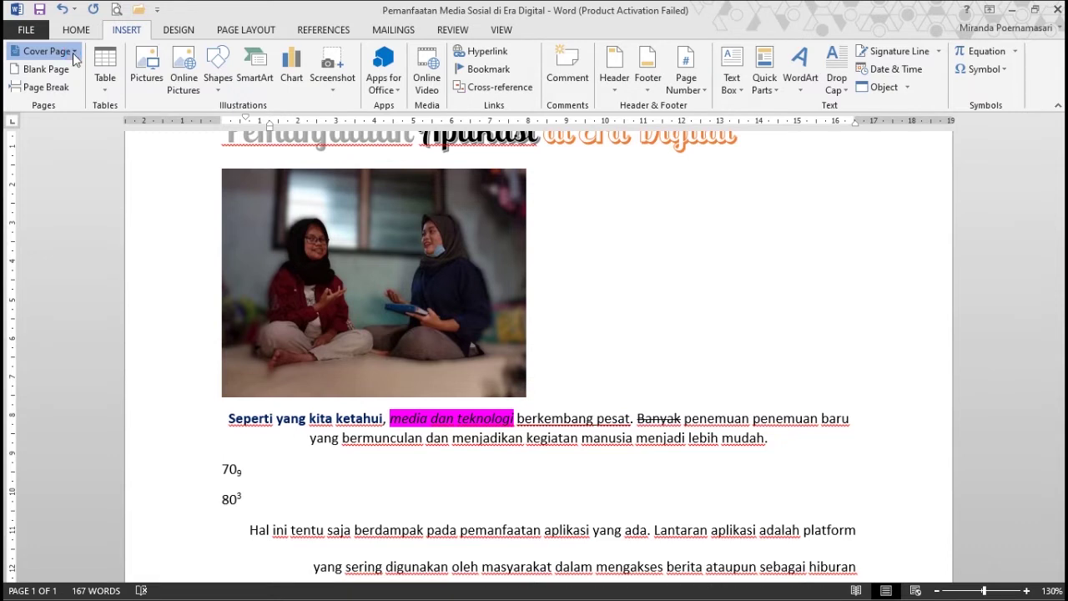
click(74, 52)
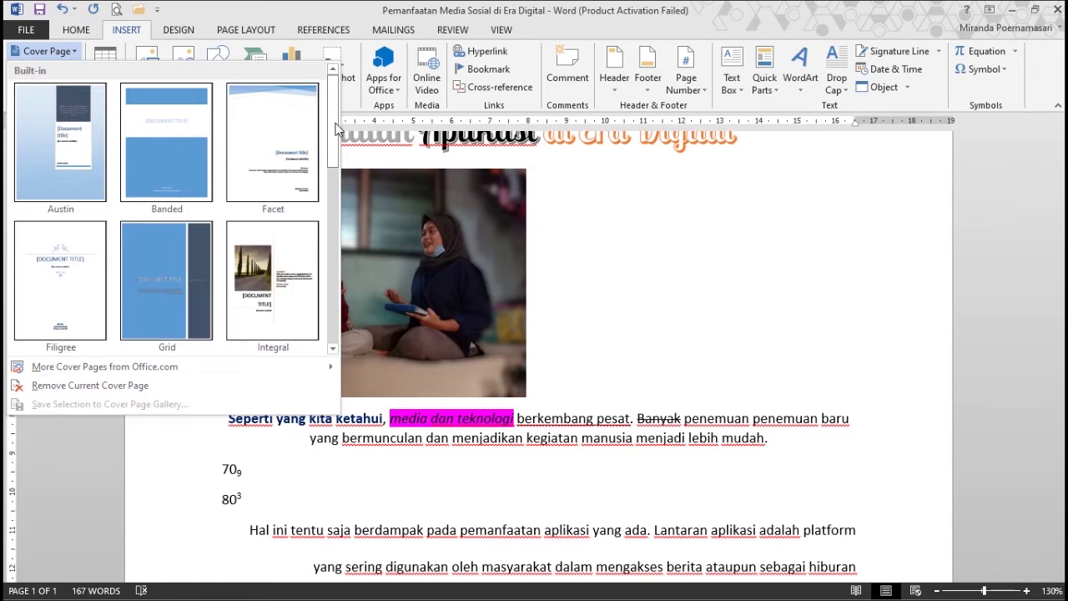
mouse_move(336, 127)
mouse_down()
mouse_move(340, 326)
mouse_move(338, 107)
mouse_up()
click(267, 6)
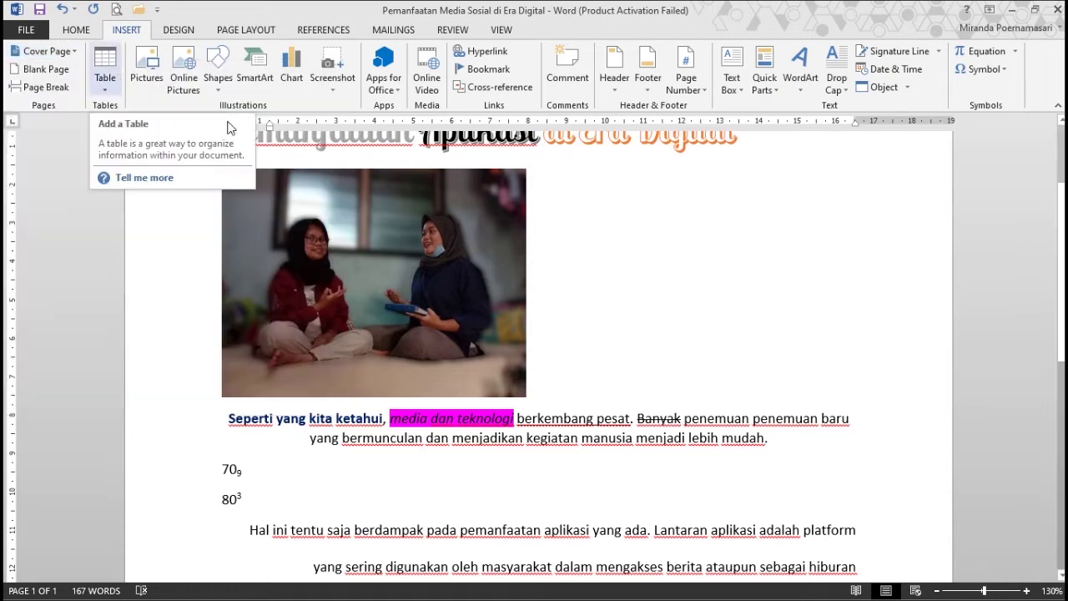
Step: End the bulleted social media list after Twitter and insert a table with three columns and six rows below it
scroll(572, 539, down, 10)
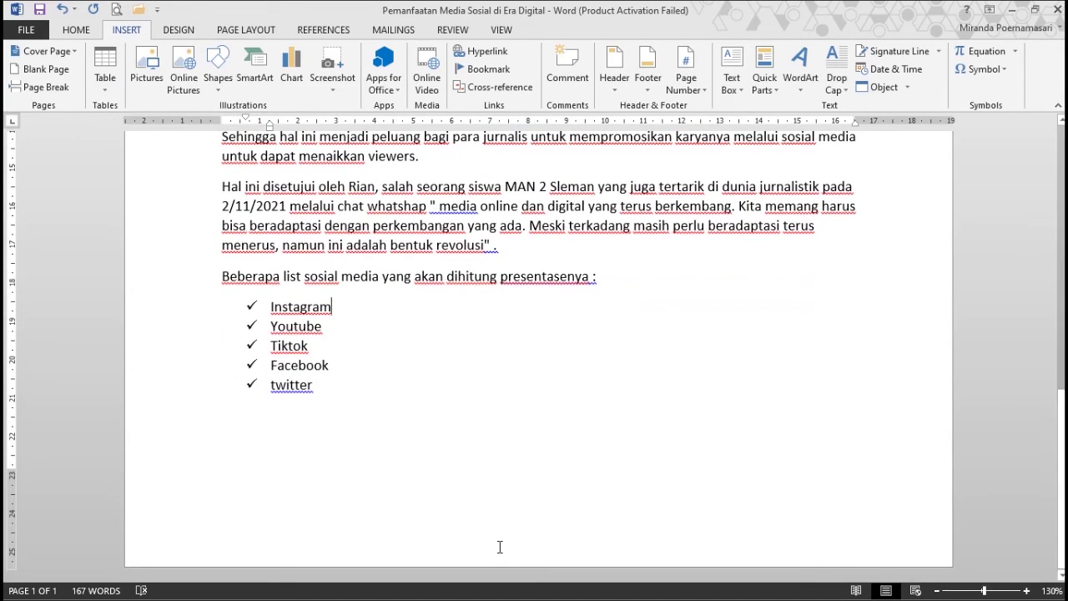
key(Return)
key(BackSpace)
key(BackSpace)
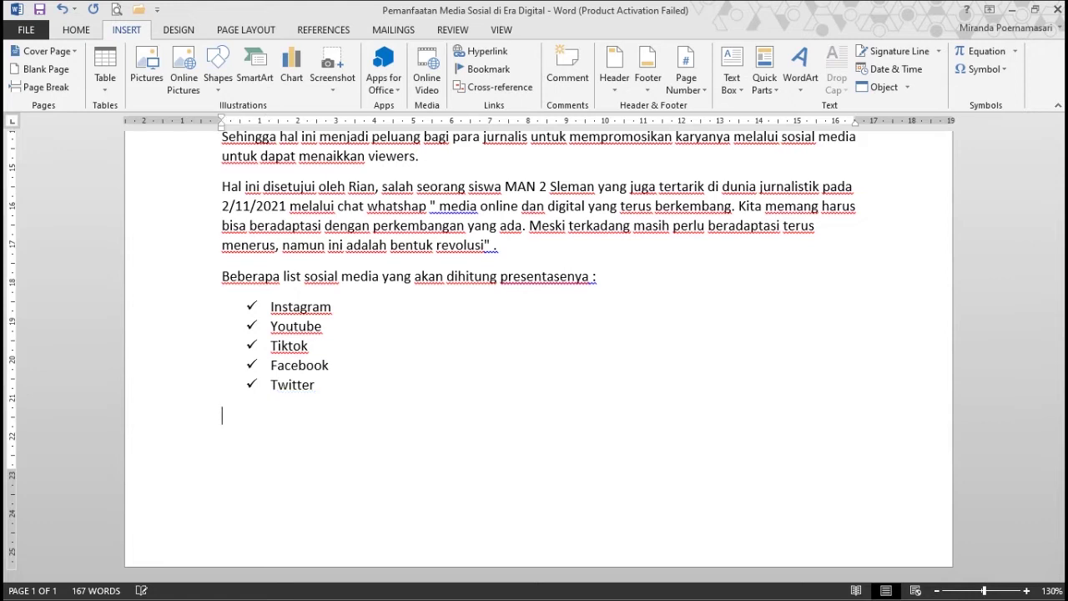
click(106, 92)
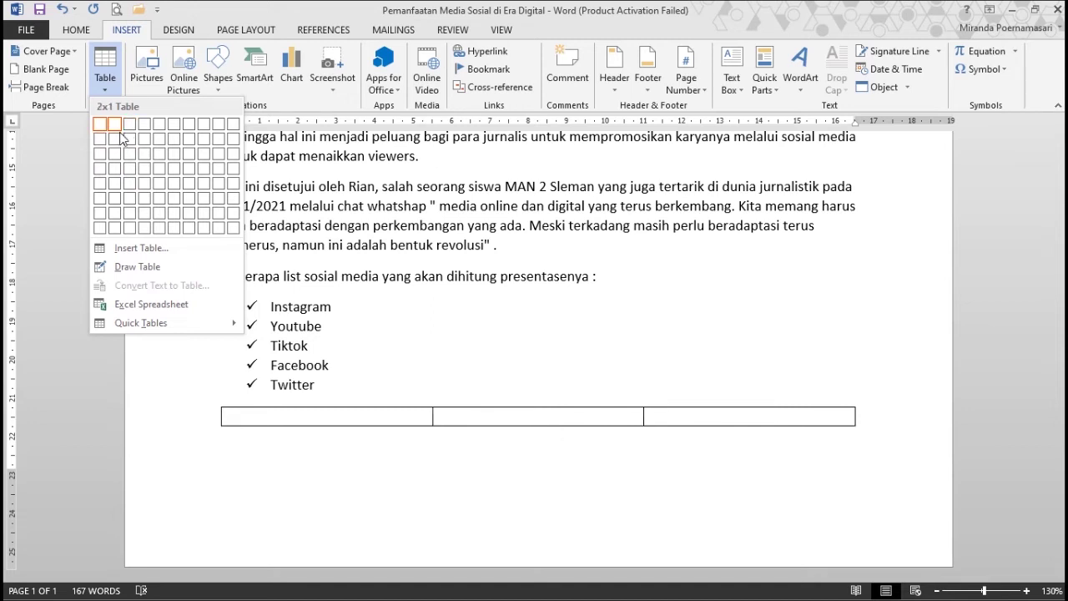
click(131, 201)
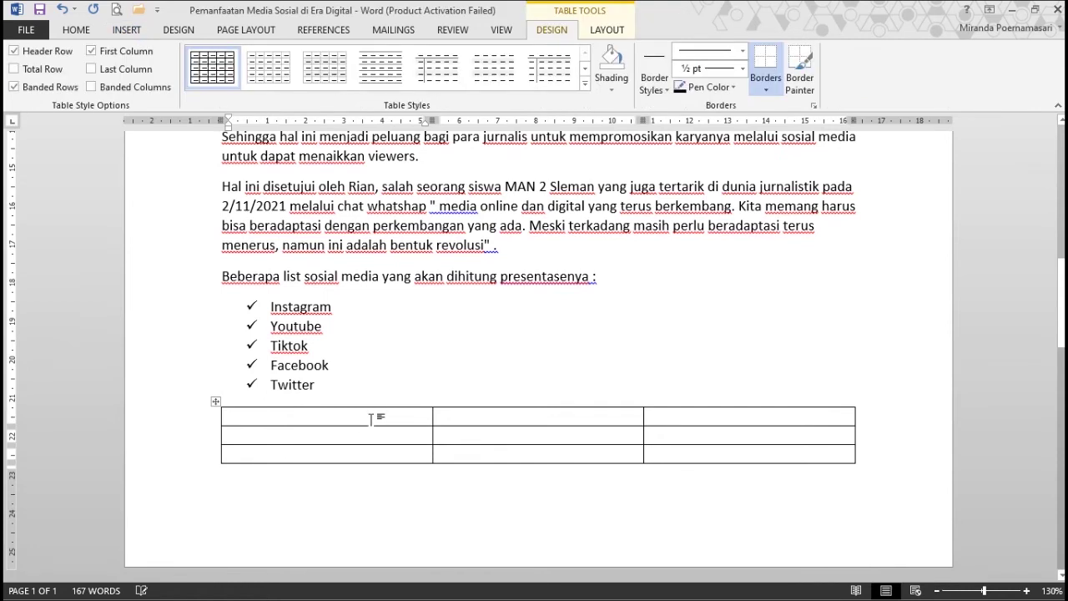
Step: Fill the table's header row with the column titles No, Aplikasi and Presentase
text(no)
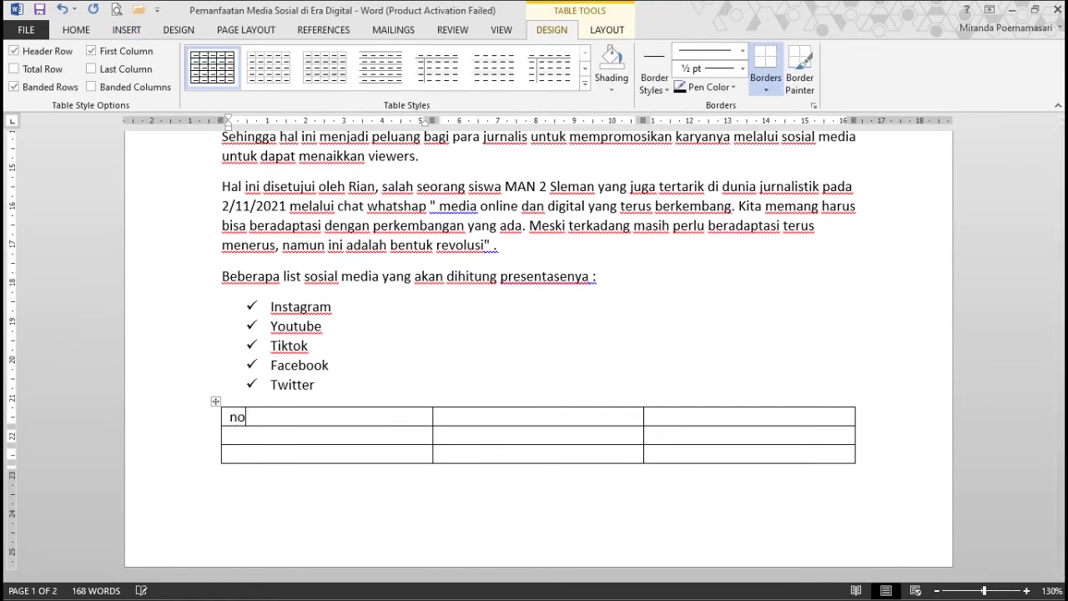
key(Tab)
key(Left)
key(BackSpace)
text(o)
key(Tab)
text(aplikasi)
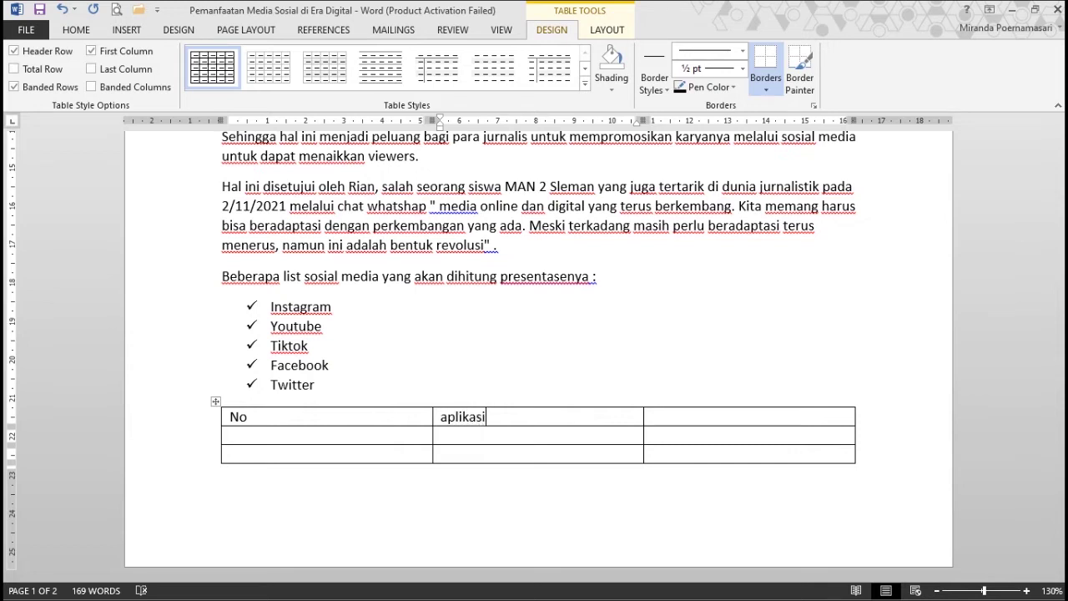
key(Tab)
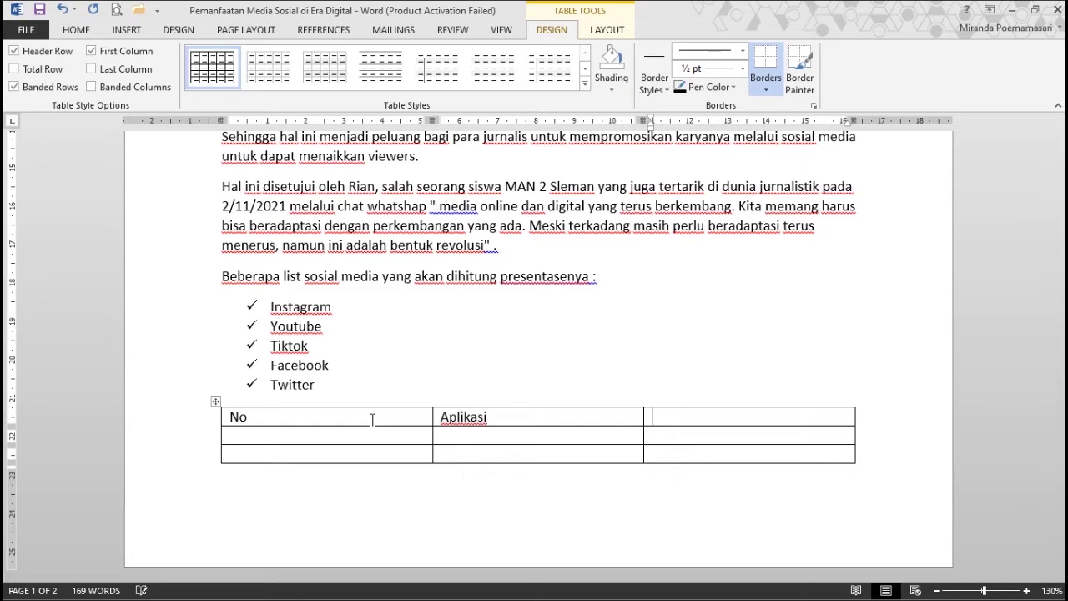
text(presentase)
Step: Fill the first row below the header with 1, Youtube and 87.9%
key(Tab)
key(Tab)
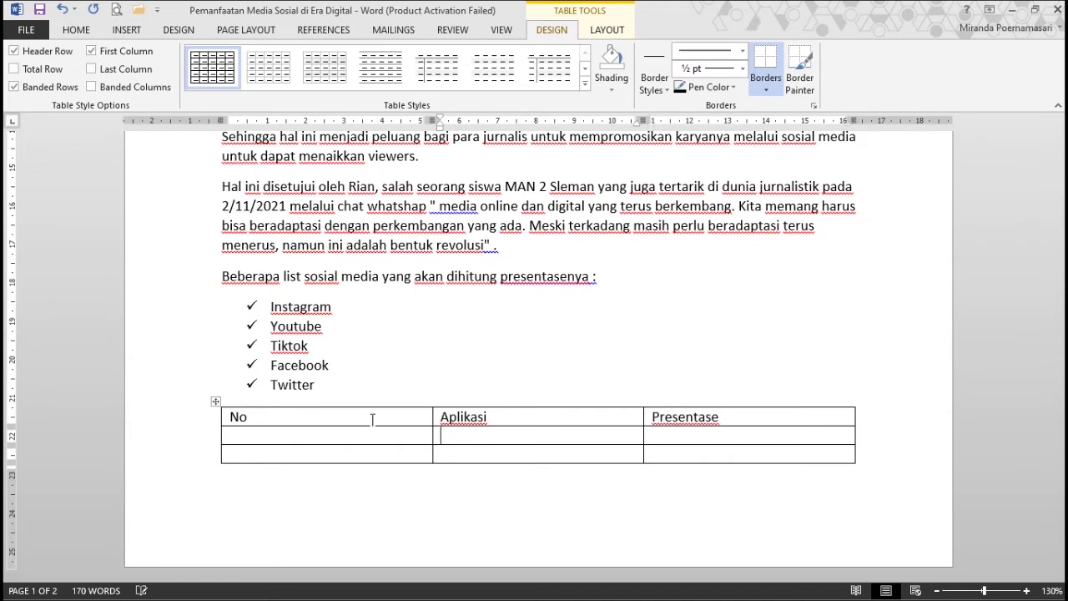
key(shift+Tab)
text(1)
key(Tab)
text(youtube)
key(Tab)
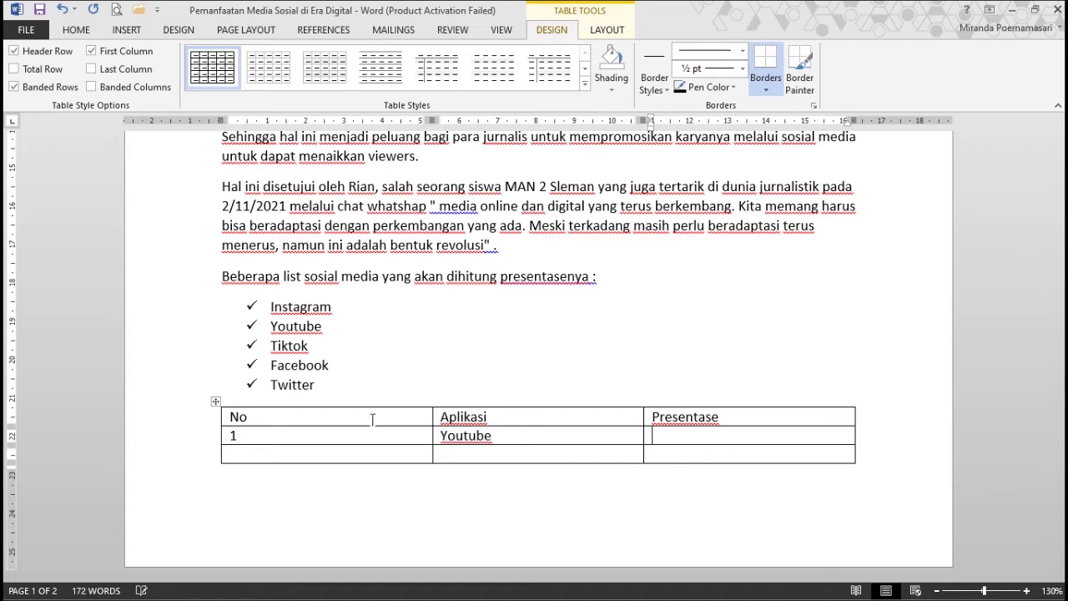
text(87.9%)
Step: Fill the second data row with 2, Tiktok and 78.7%
key(Left)
key(Left)
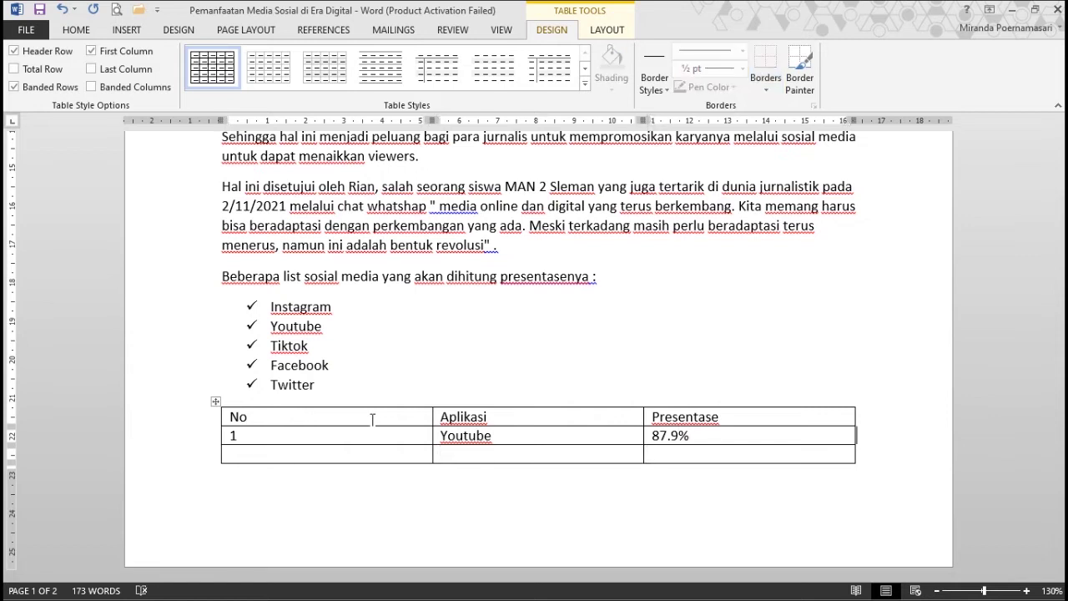
text(2)
key(Tab)
text(tiktok)
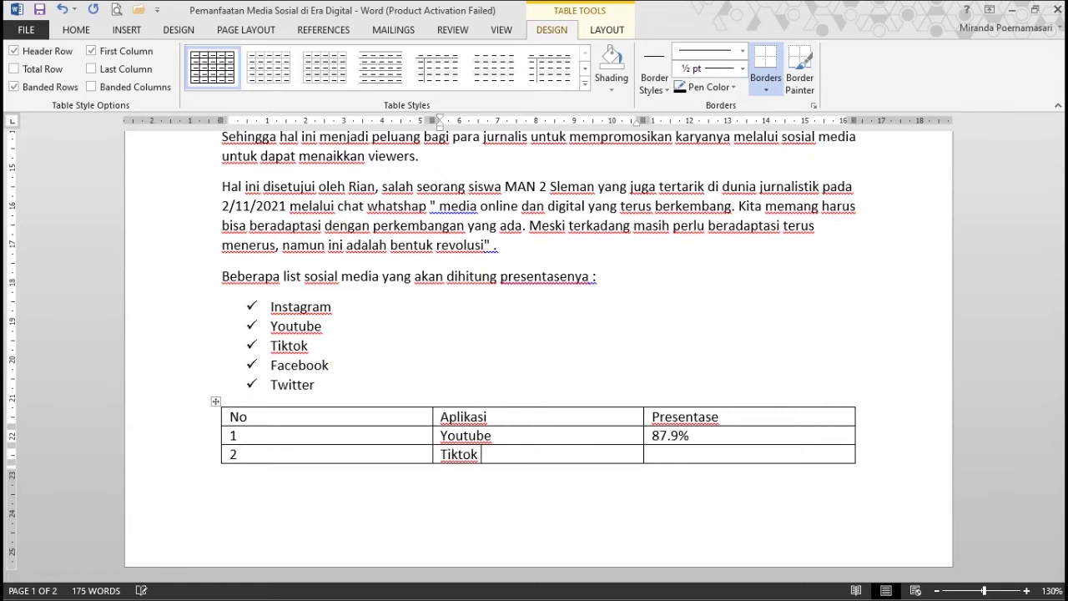
key(Tab)
text(78.7&)
key(BackSpace)
text(%)
Step: Fill the third data row, on the second page, with 3, Instagram and 74%
scroll(373, 419, down, 3)
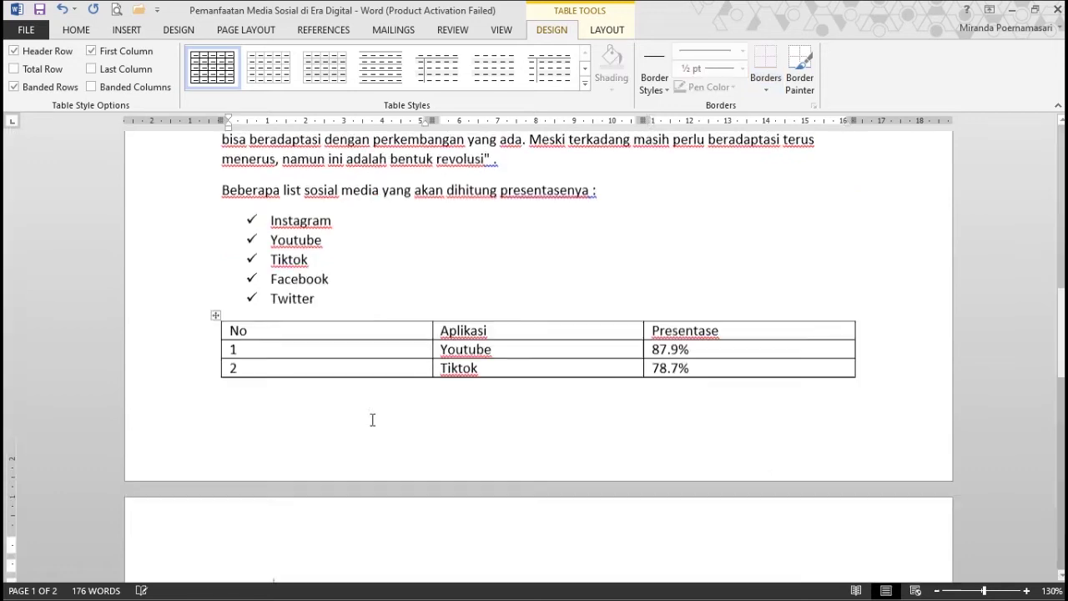
click(238, 545)
text(3)
key(Tab)
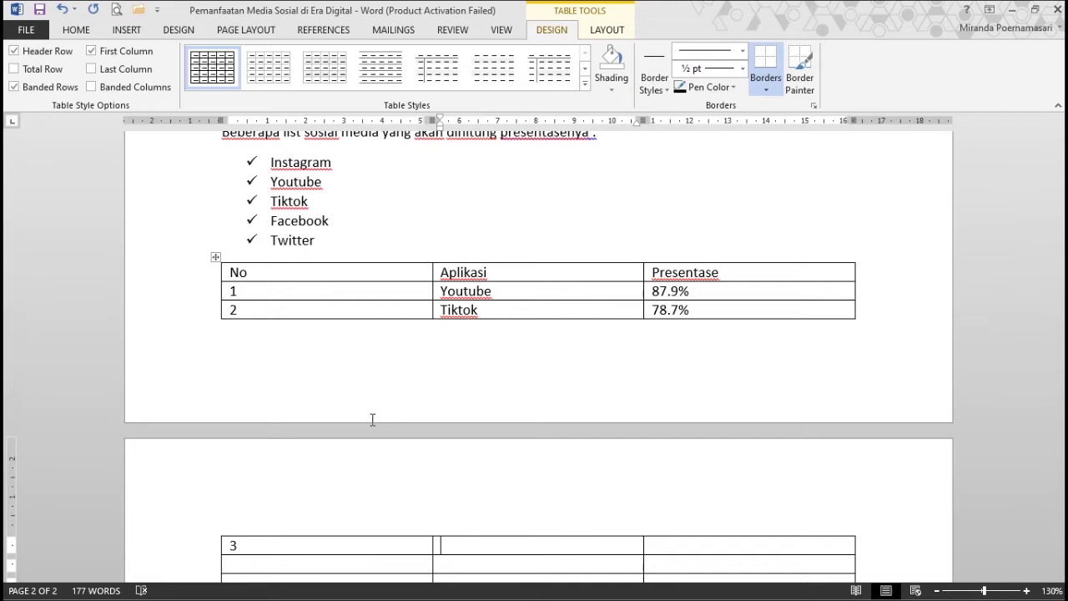
text(instrag)
key(BackSpace)
key(BackSpace)
key(BackSpace)
text(agram)
key(Tab)
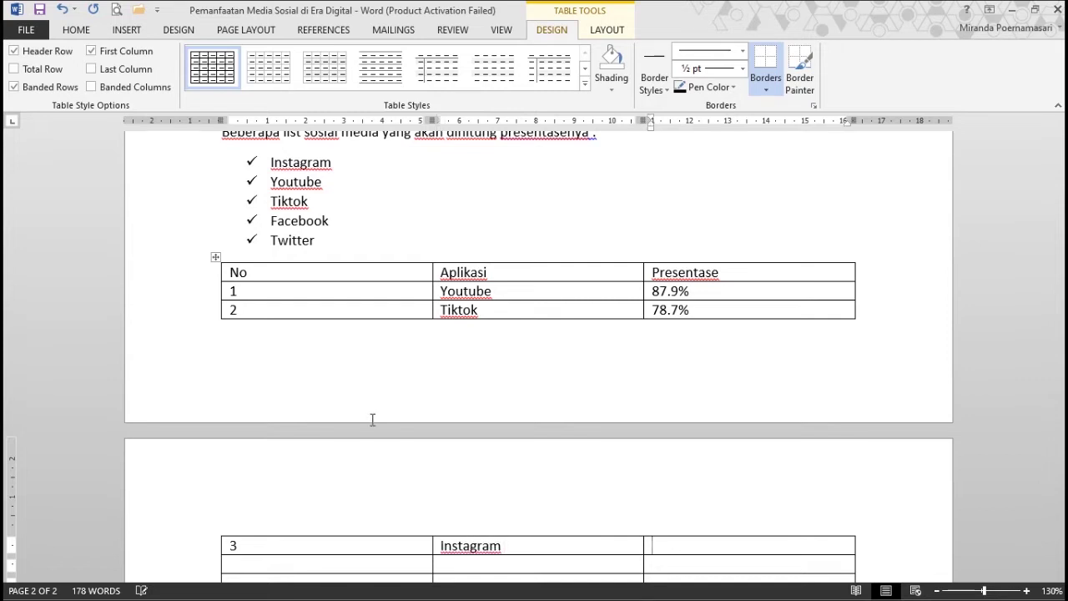
text(74%)
Step: Fill the fourth data row with 4, Facebook and 54.3%
key(Tab)
text(4)
key(Tab)
text(face)
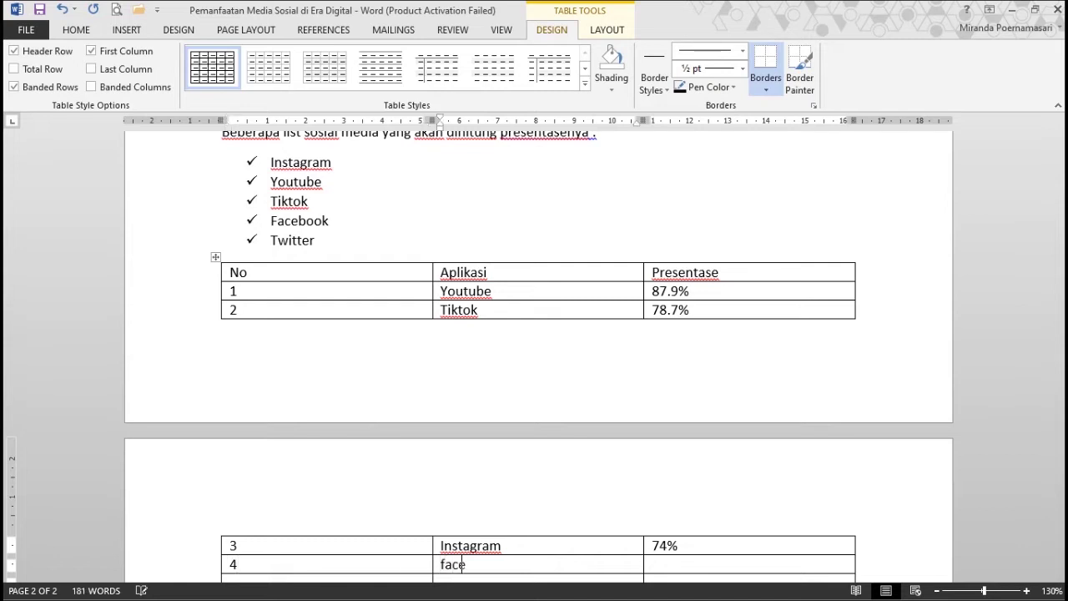
text(book)
key(Tab)
text(54.3)
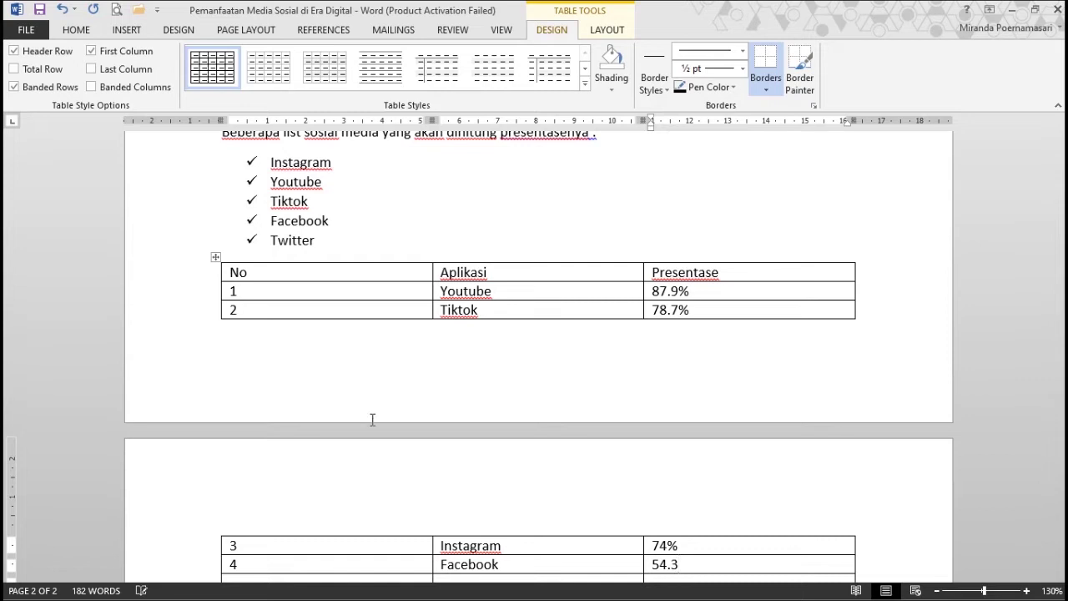
text(5)
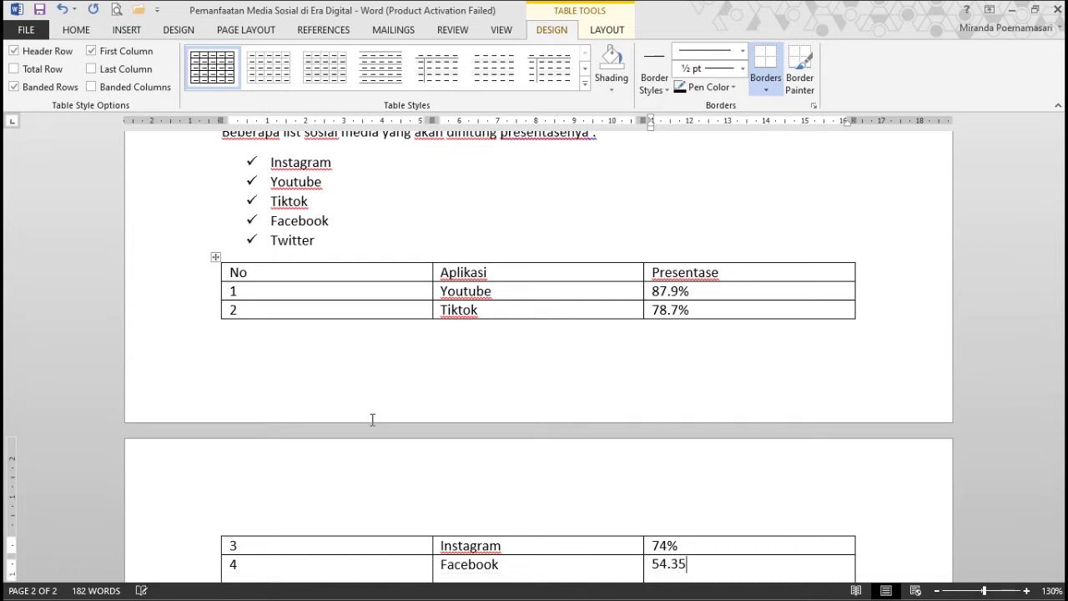
key(BackSpace)
key(BackSpace)
text(35)
key(BackSpace)
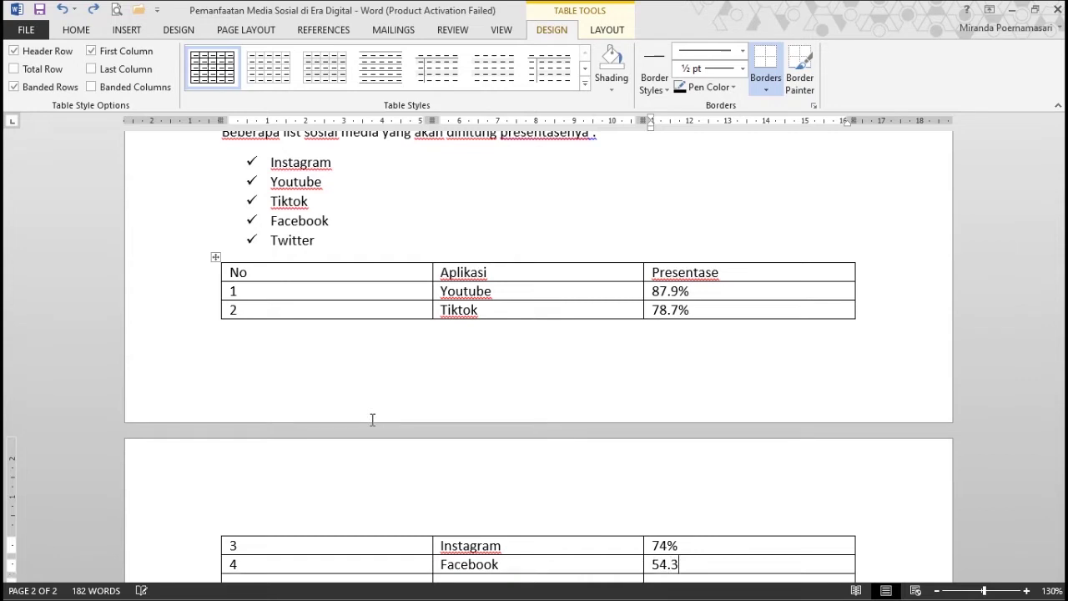
text(%)
Step: Fill the last table row with 5, Twitter and 44.7%
key(Tab)
text(5)
key(Tab)
text(twitter)
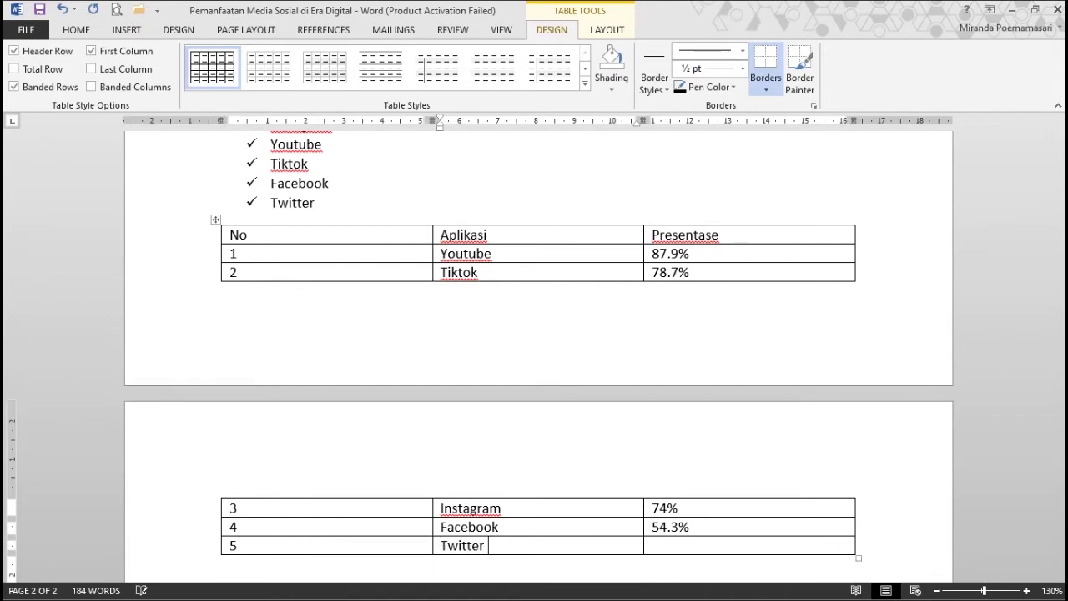
key(Tab)
text(44)
text(.)
text(7)
text(5)
key(BackSpace)
text(%)
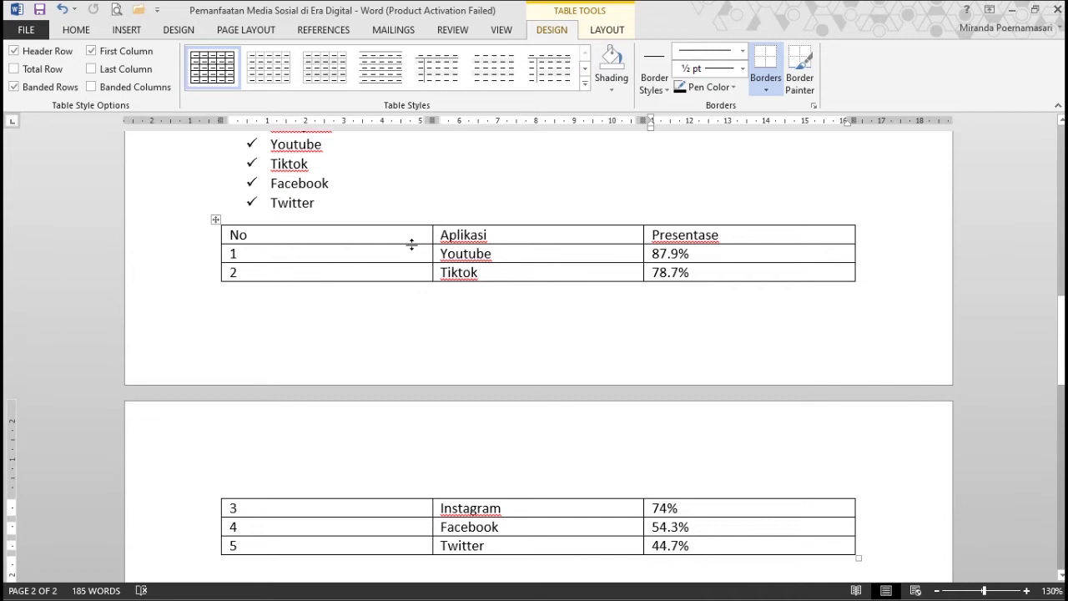
Step: Narrow the table columns to about 1.3, 2.8 and 2.8 cm and apply the green grid style with solid header row and first column
click(216, 220)
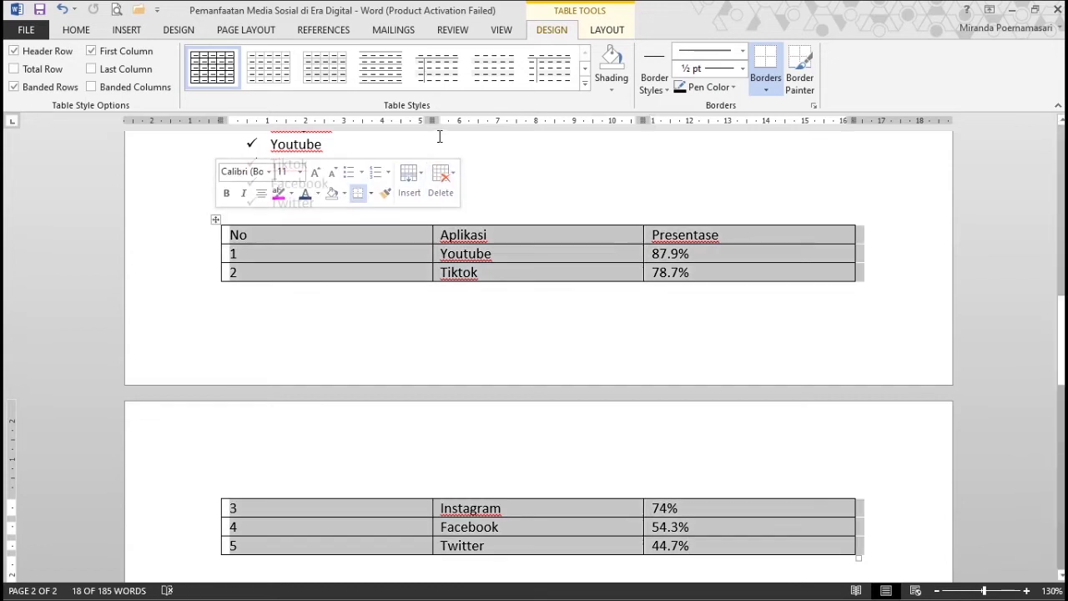
drag(429, 121, 269, 130)
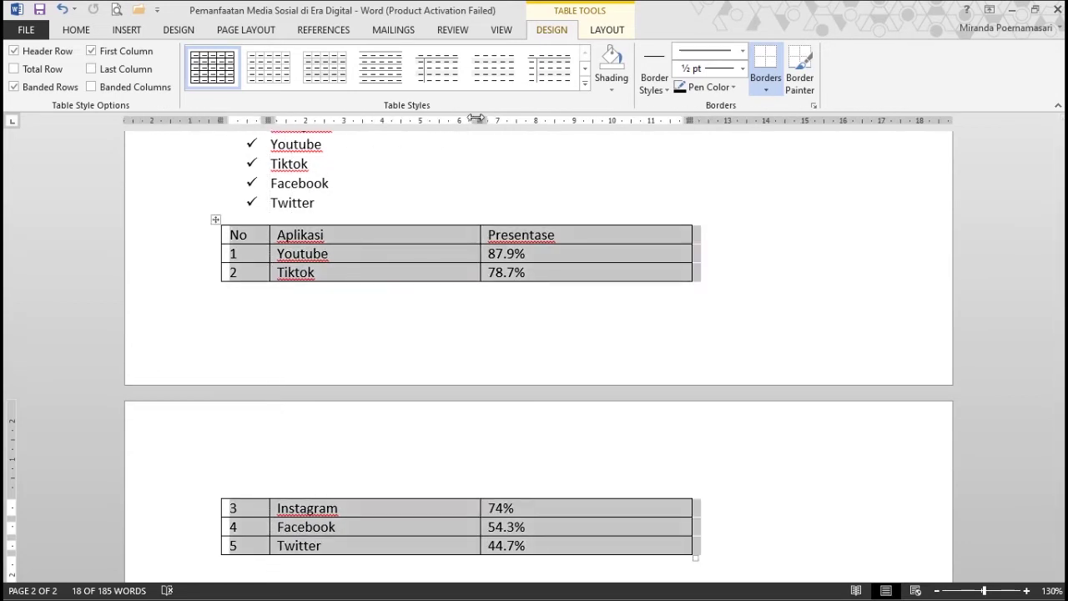
drag(480, 121, 376, 142)
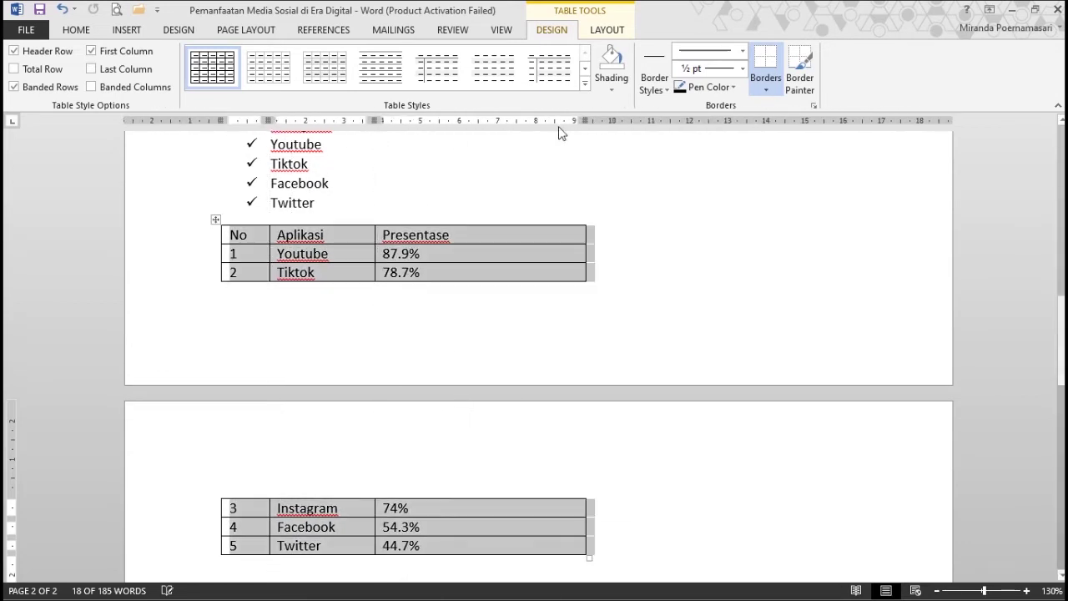
drag(578, 121, 481, 142)
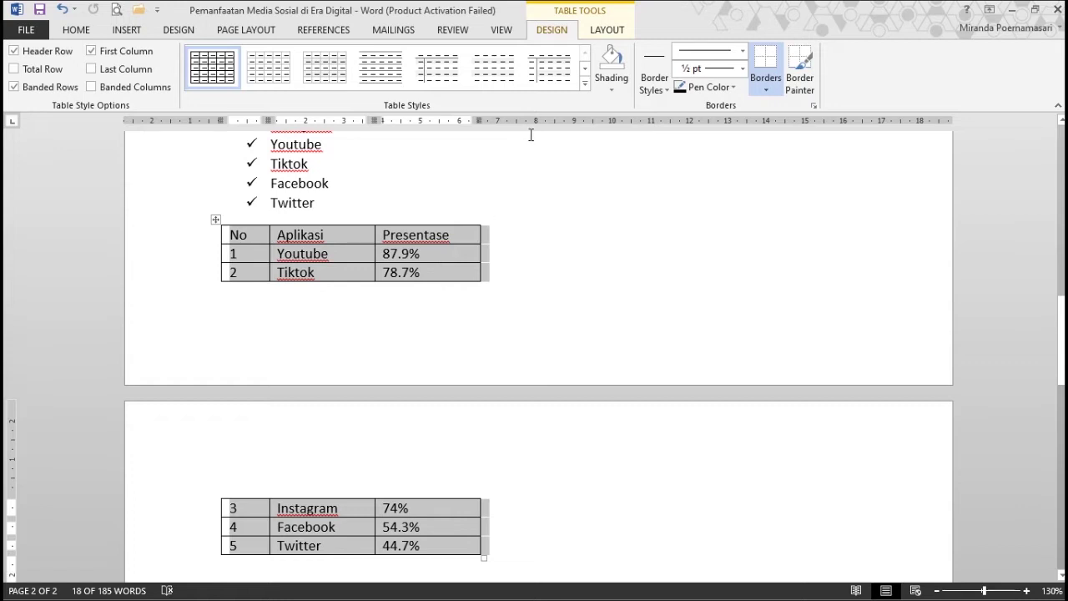
click(585, 81)
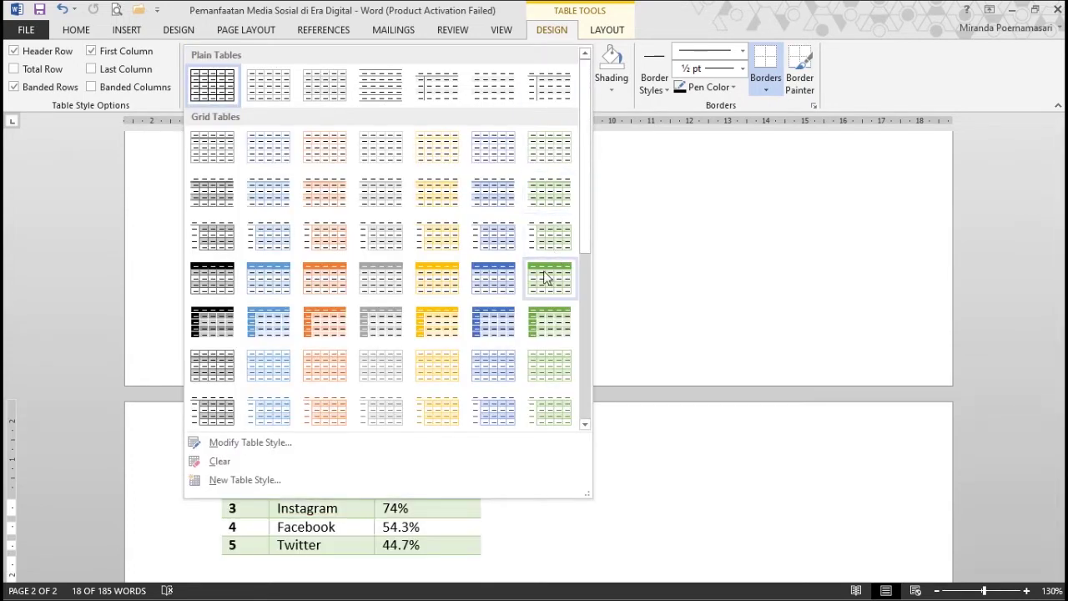
click(540, 326)
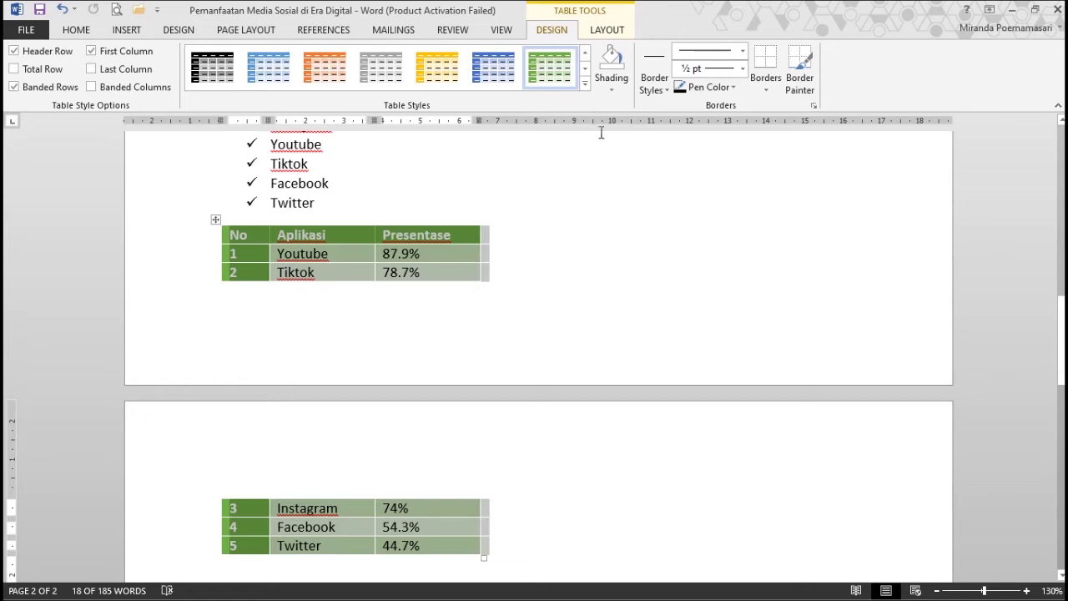
Step: Look through the table's shading, border style, line weight and line style choices, and its layout options
click(611, 92)
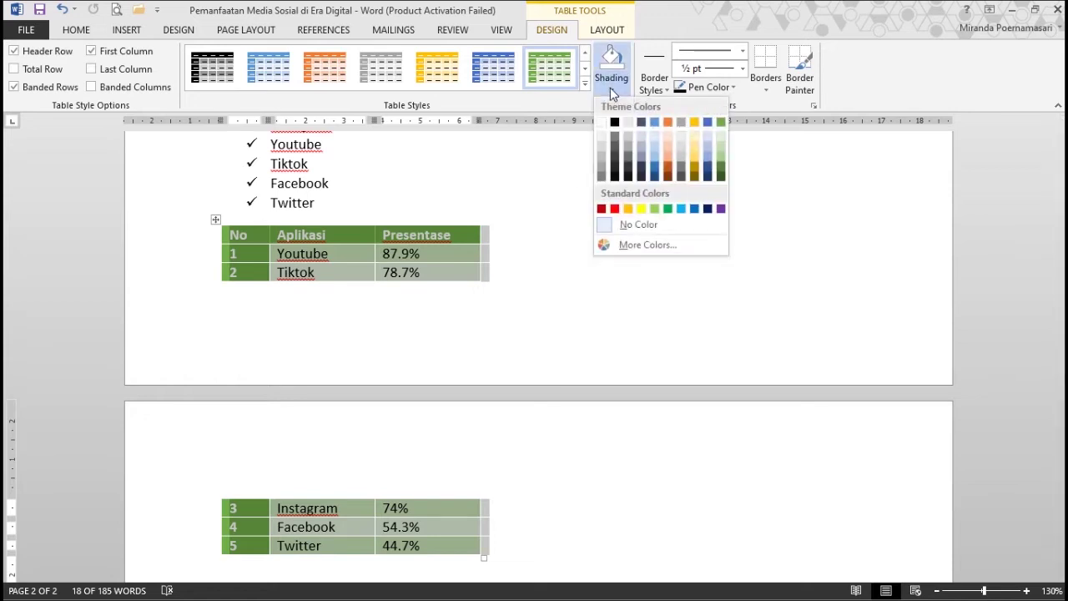
click(612, 92)
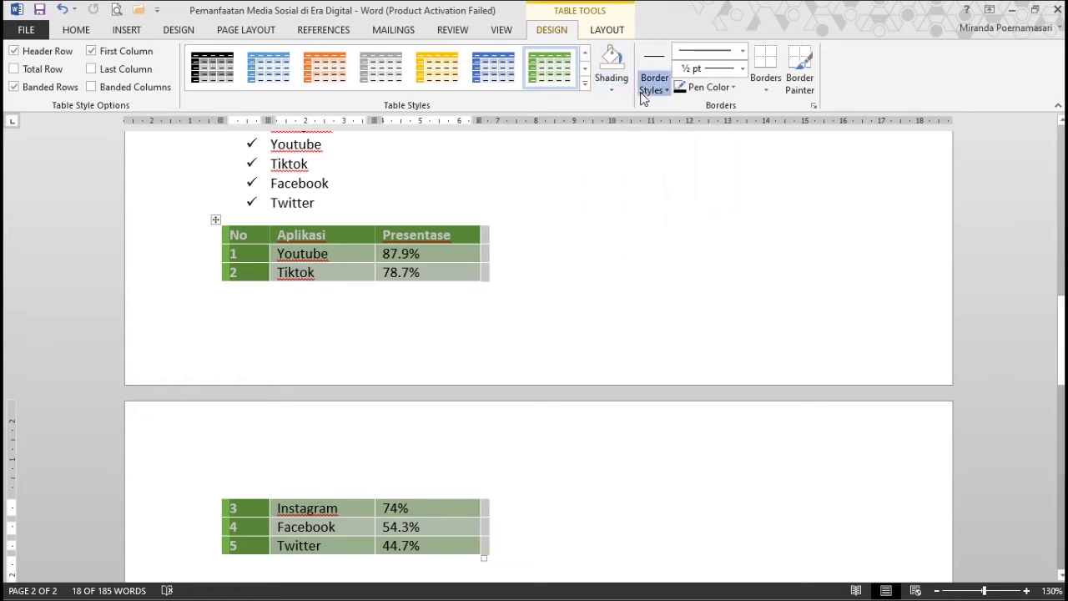
click(643, 97)
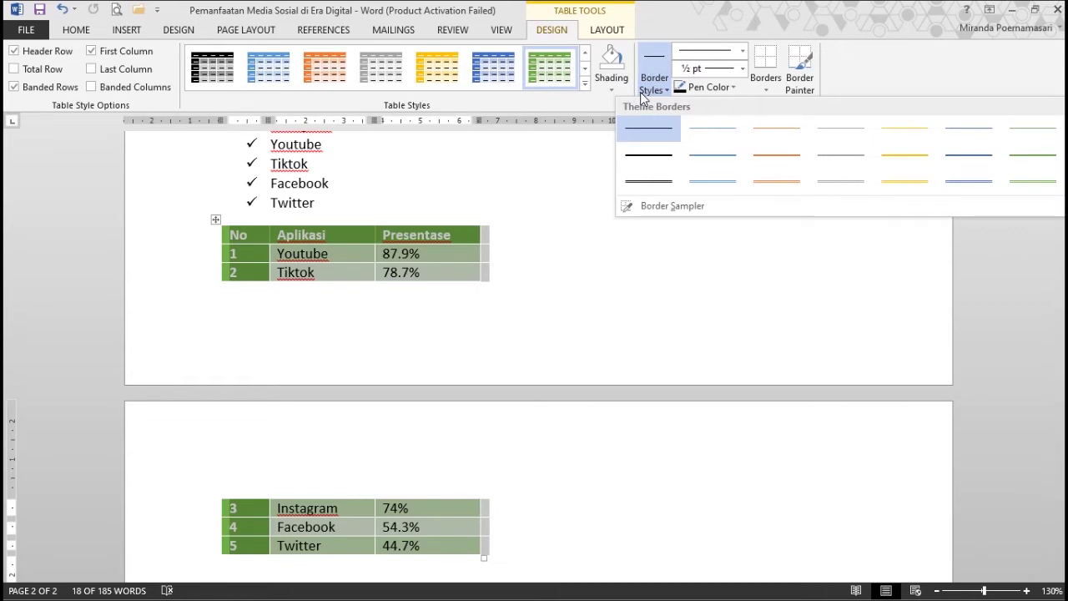
click(742, 72)
click(742, 72)
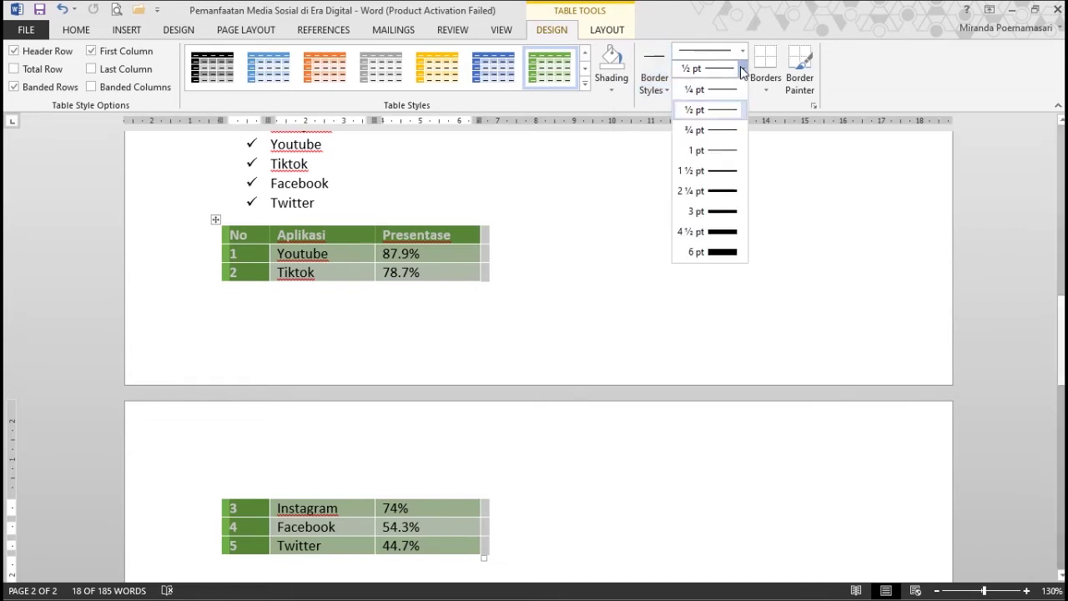
click(745, 53)
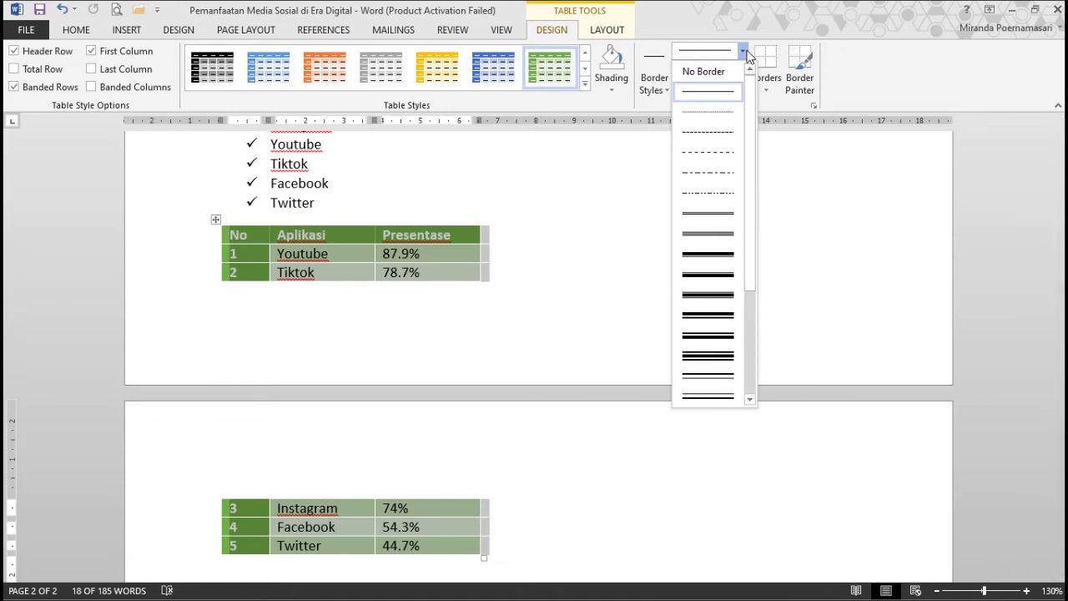
click(747, 52)
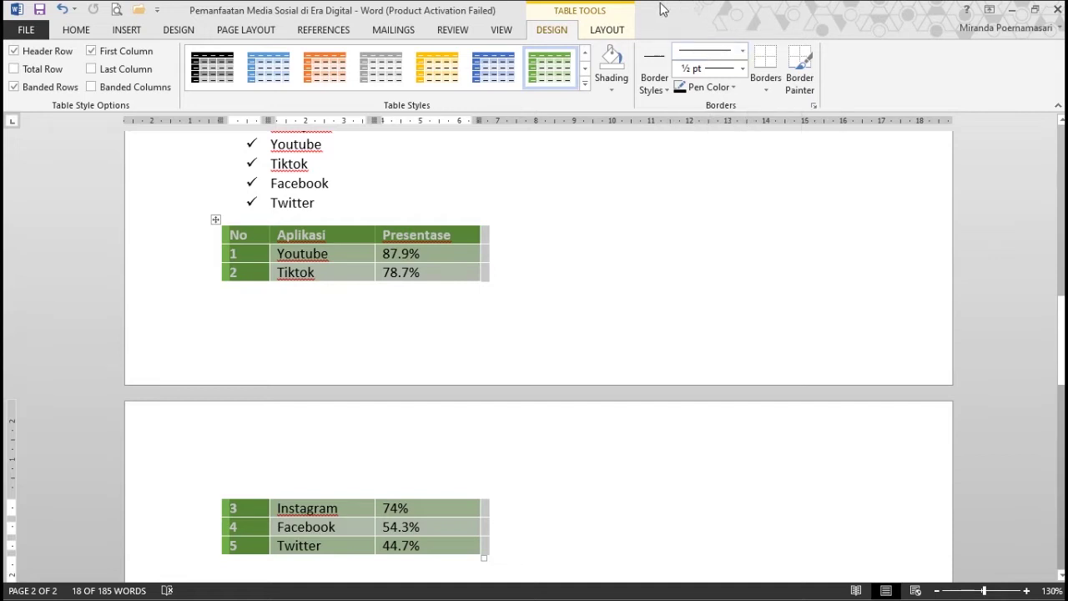
click(608, 30)
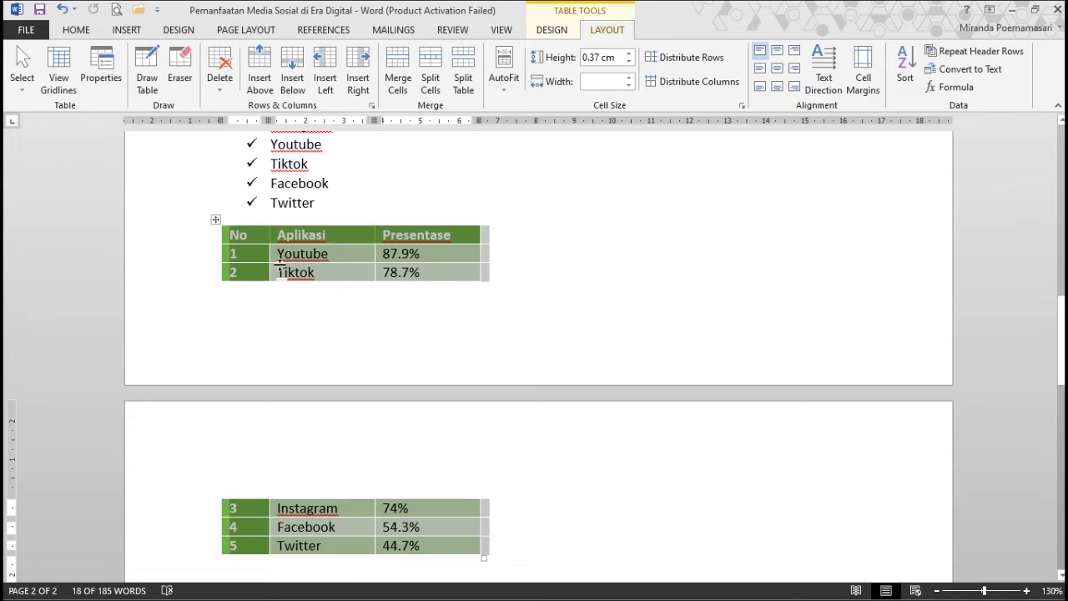
click(216, 220)
click(216, 220)
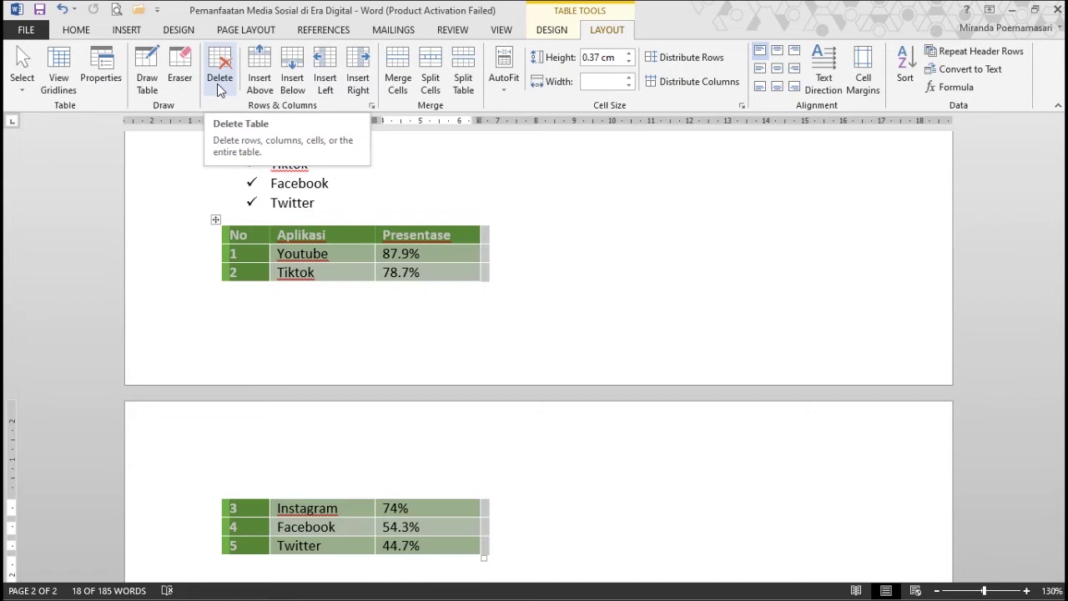
click(386, 233)
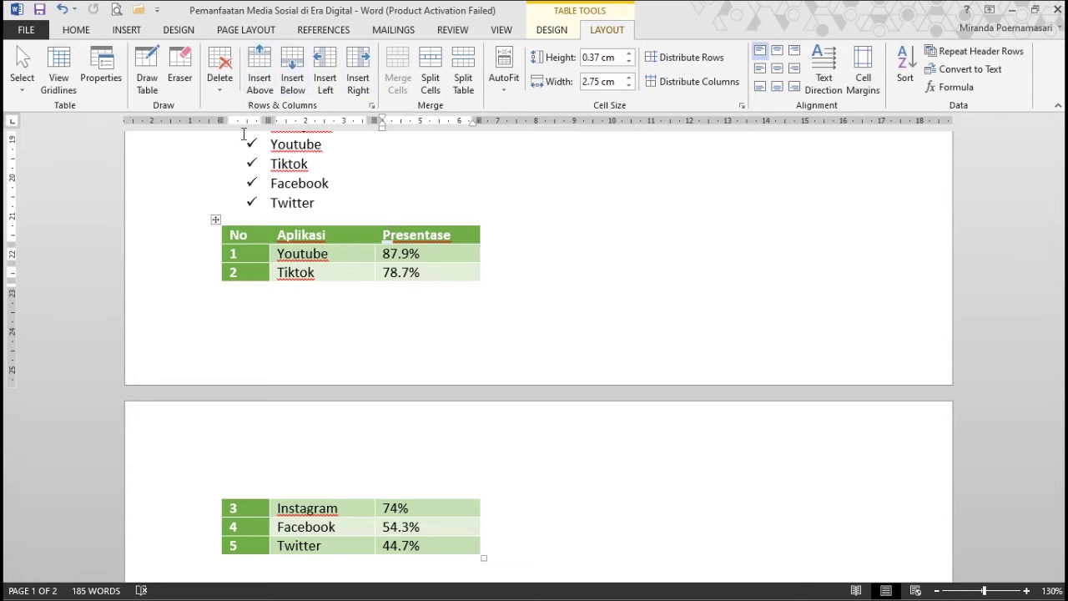
click(247, 272)
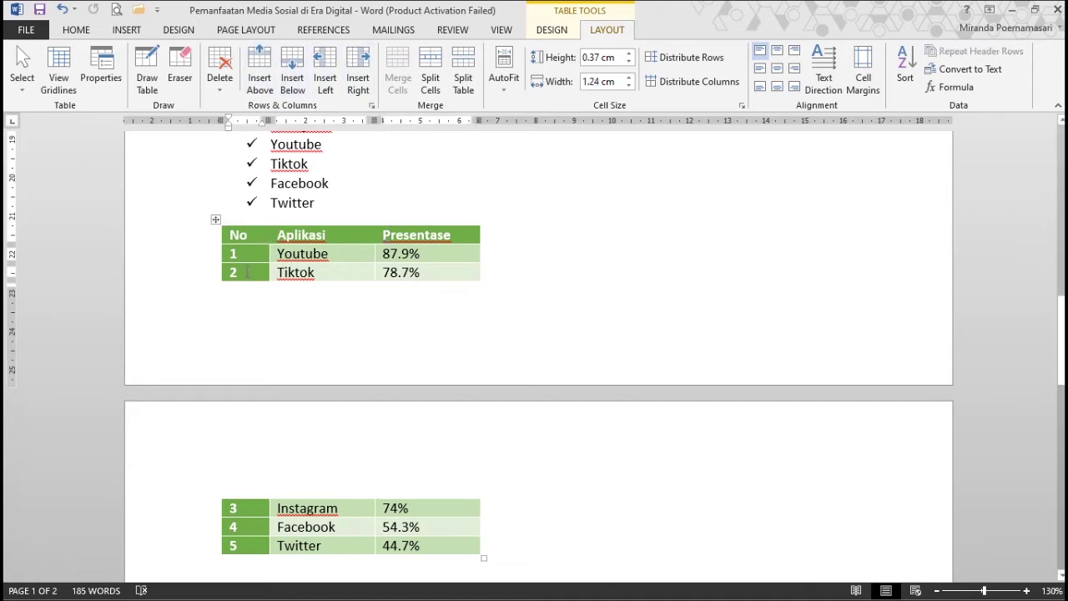
Step: Try inserting an empty row below the Twitter row and undo the insertion
click(242, 545)
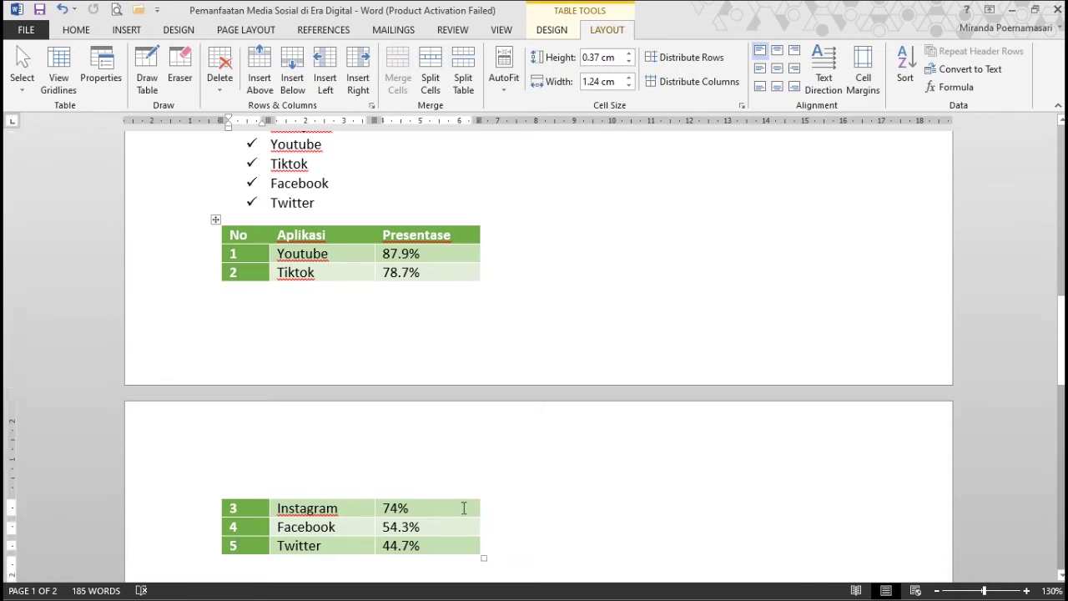
drag(1062, 301, 1063, 346)
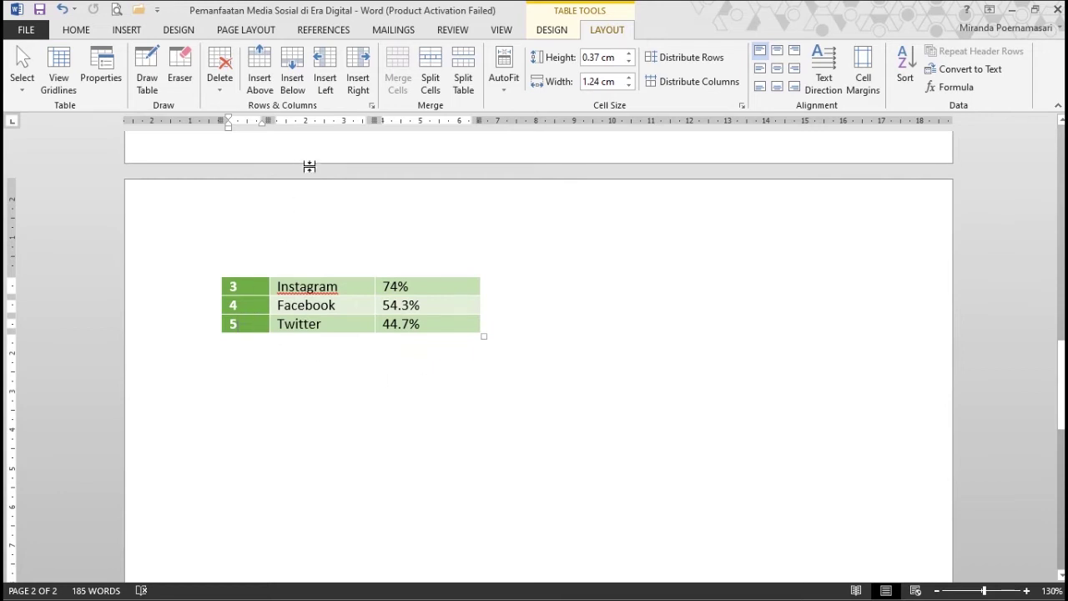
click(292, 77)
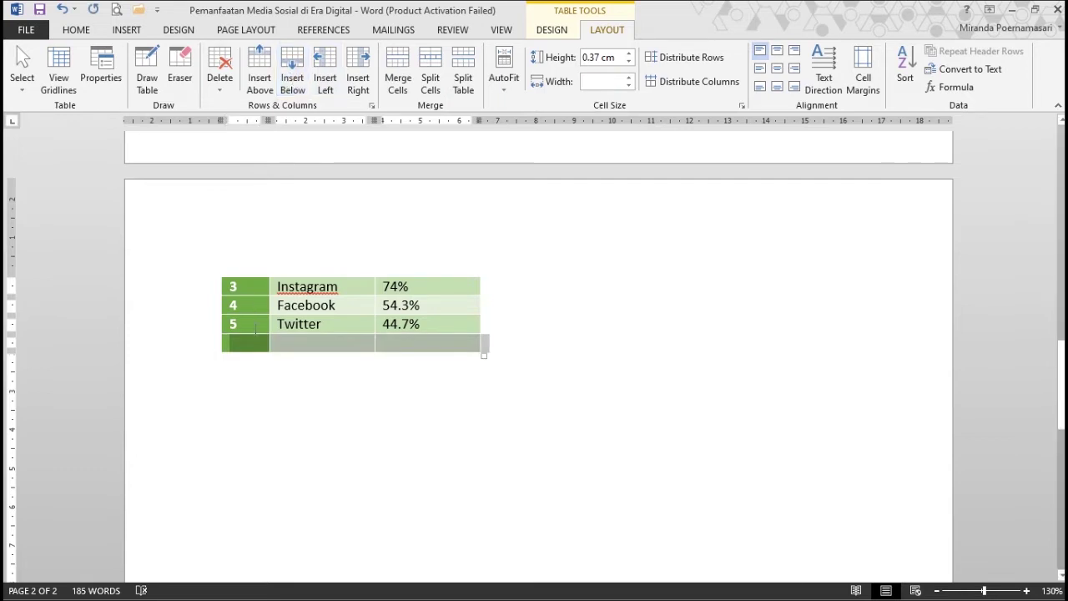
click(253, 340)
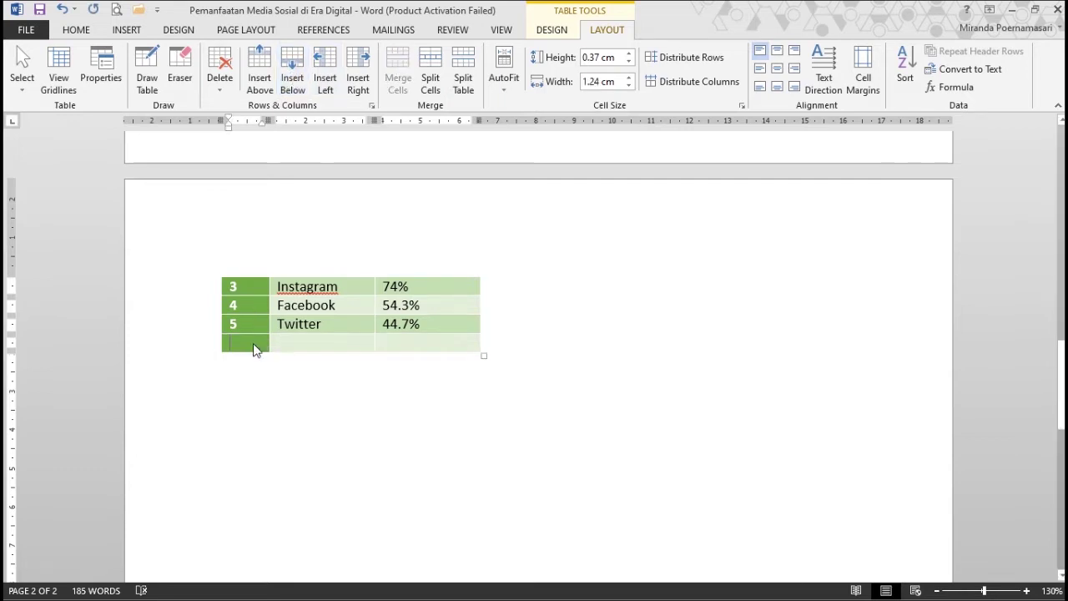
key(ctrl+z)
Step: Add one empty row below the Twitter row and two empty columns after the Presentase column
mouse_move(215, 334)
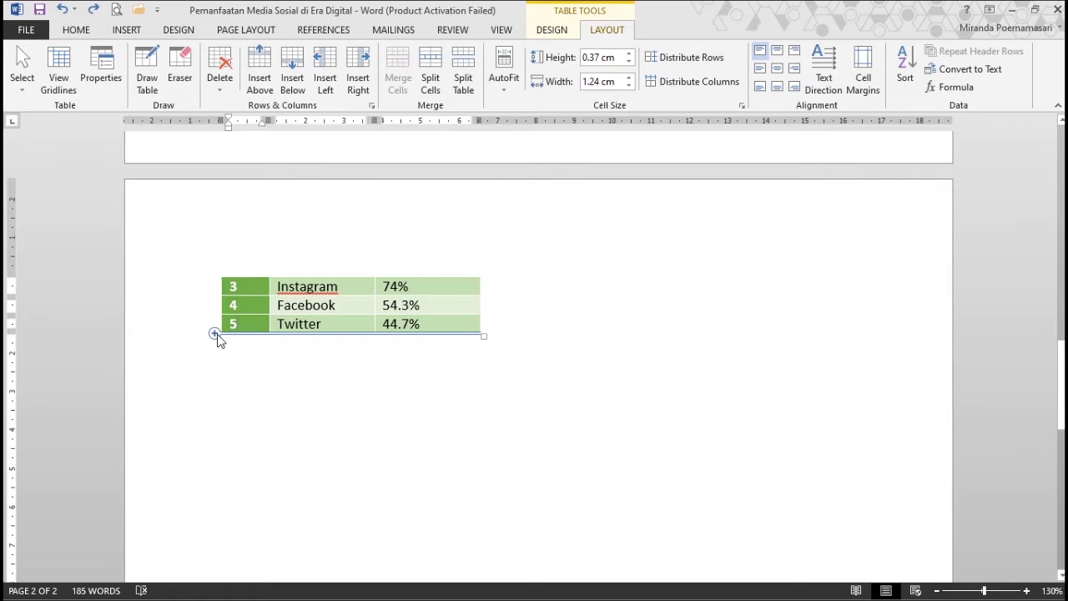
click(216, 334)
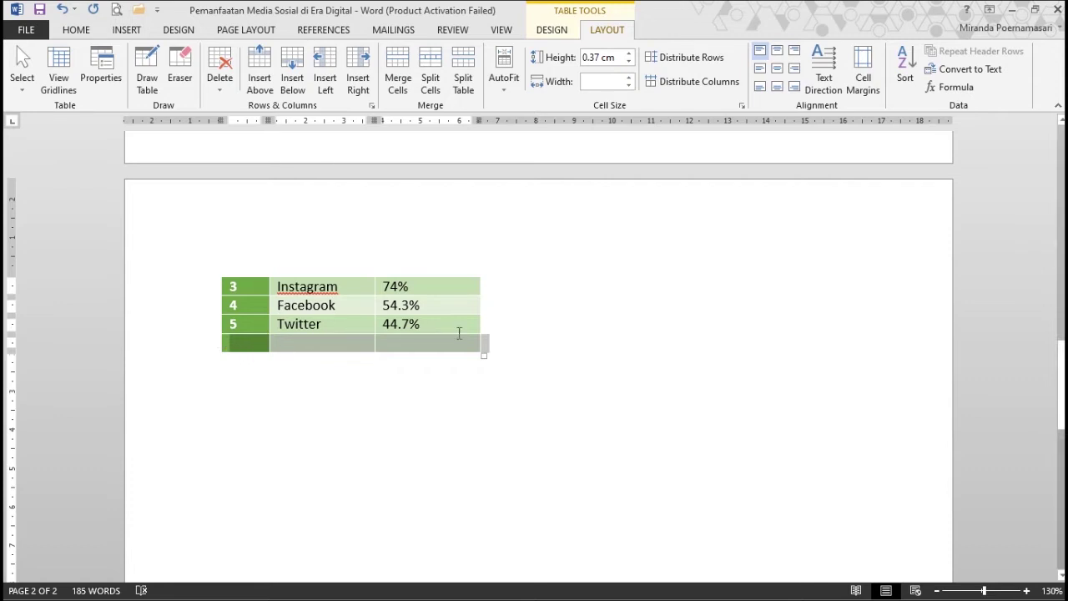
drag(1060, 386, 1061, 313)
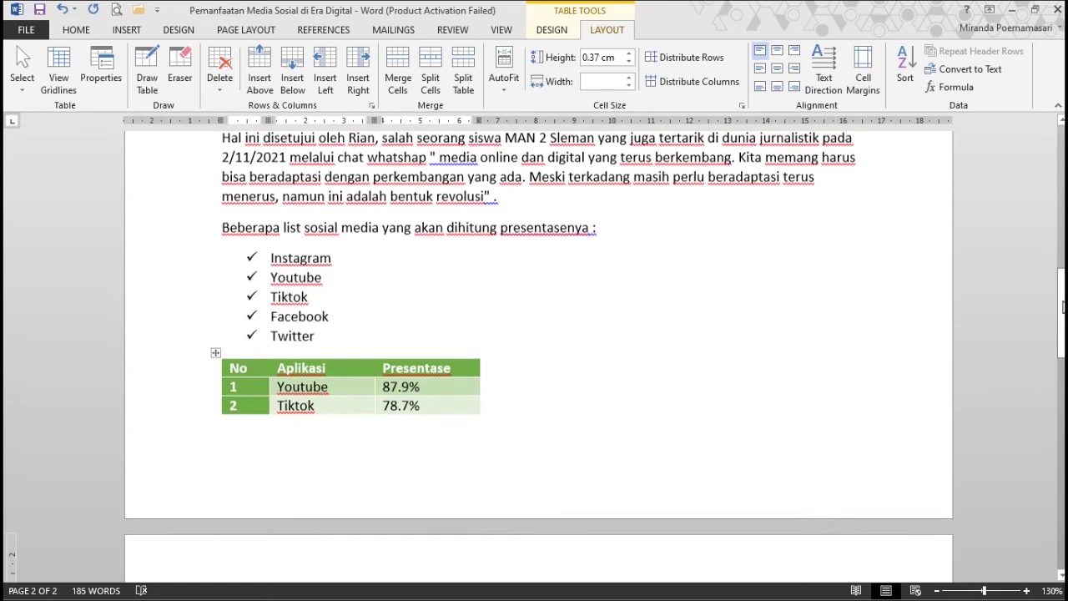
click(478, 375)
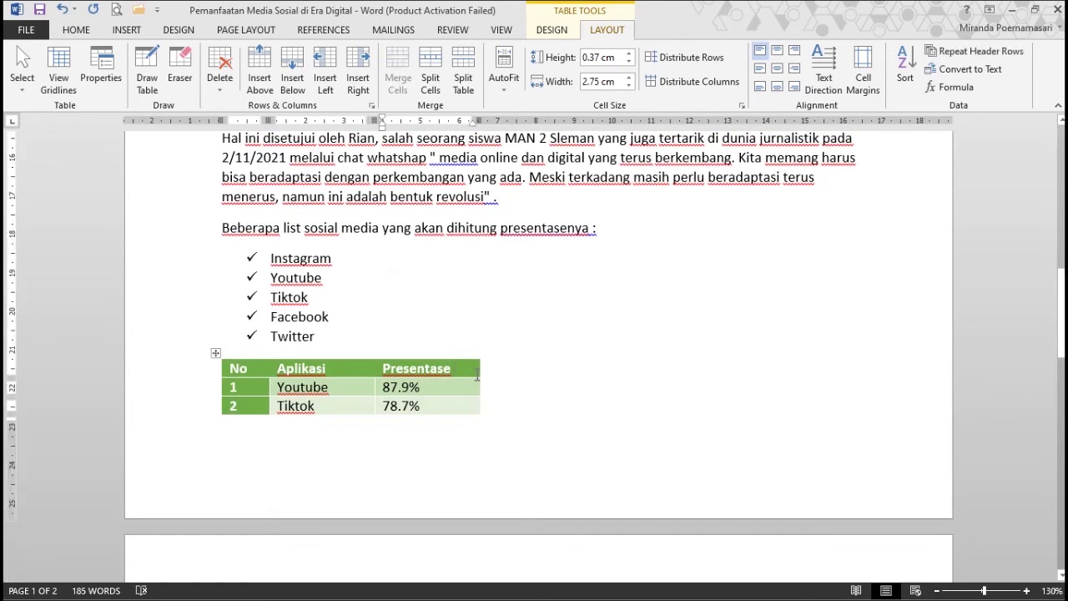
mouse_move(482, 359)
click(481, 358)
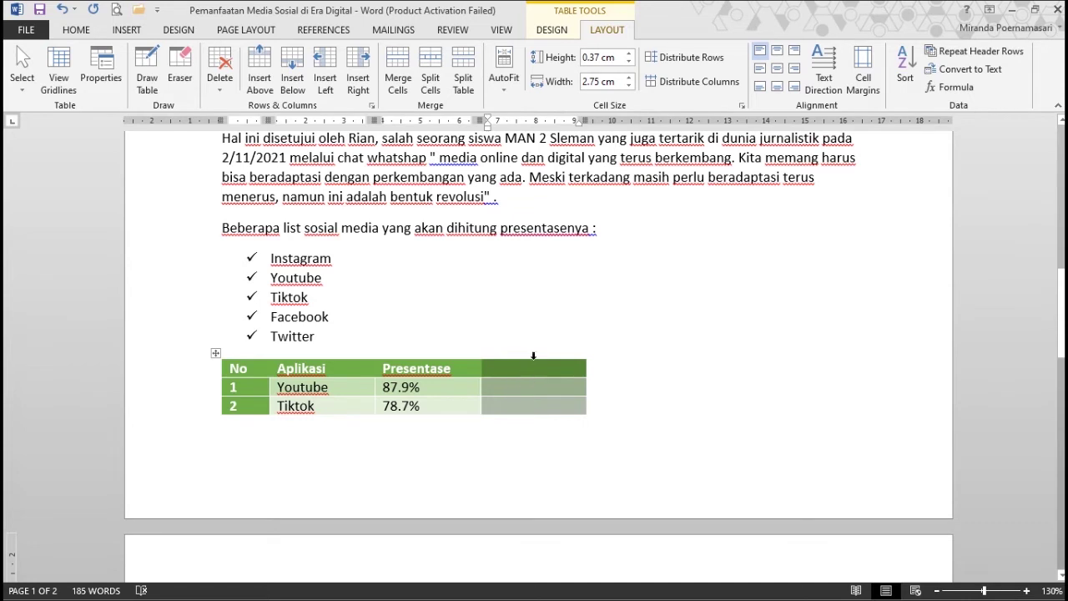
mouse_move(586, 354)
click(588, 364)
click(586, 357)
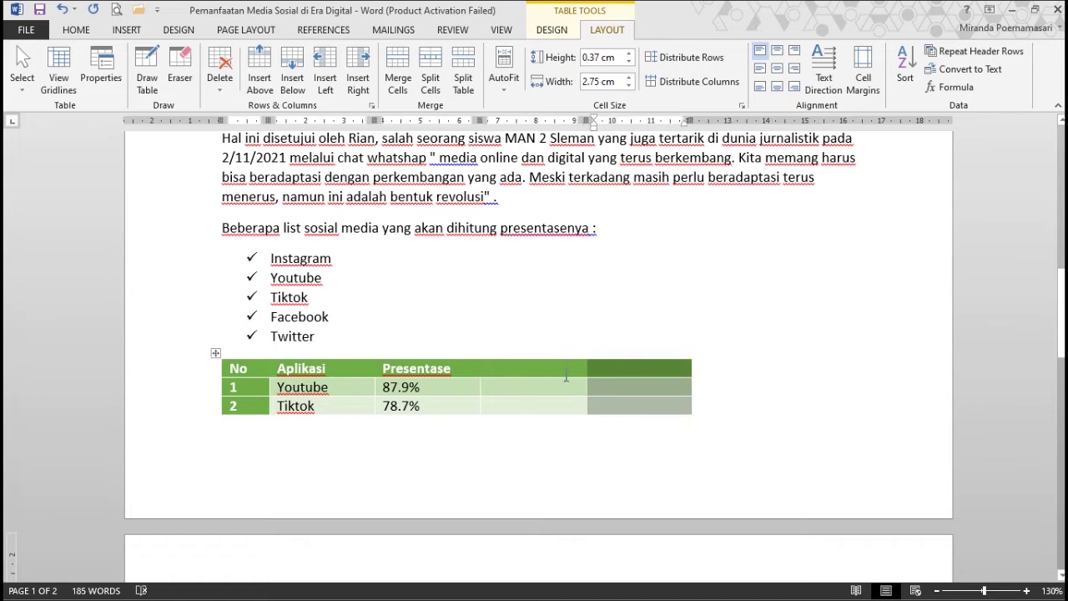
Step: Enter User as the header of the first new column, beside Presentase
click(564, 383)
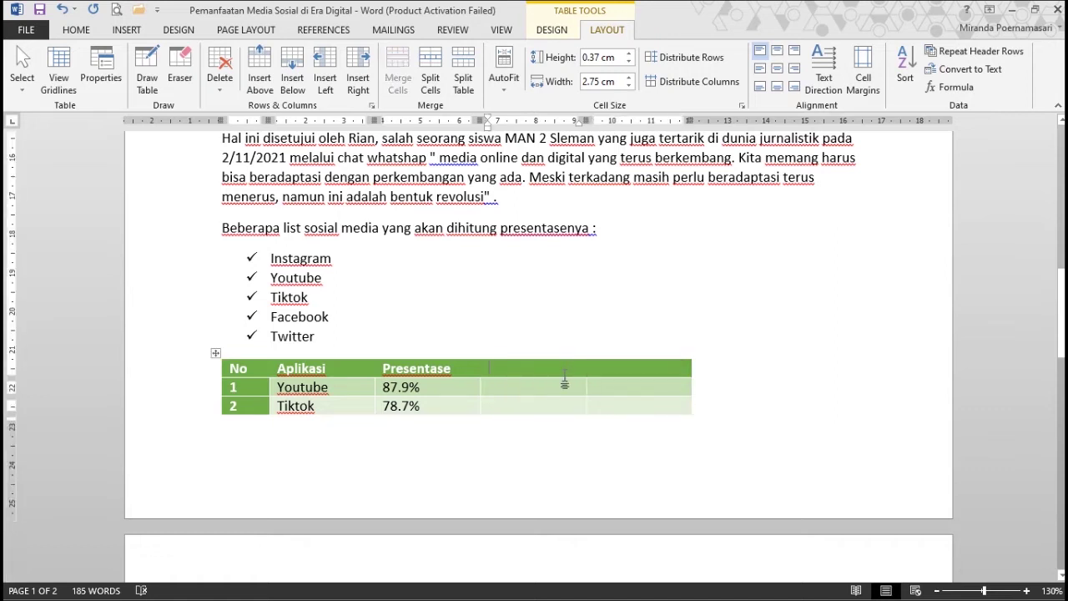
text(penn)
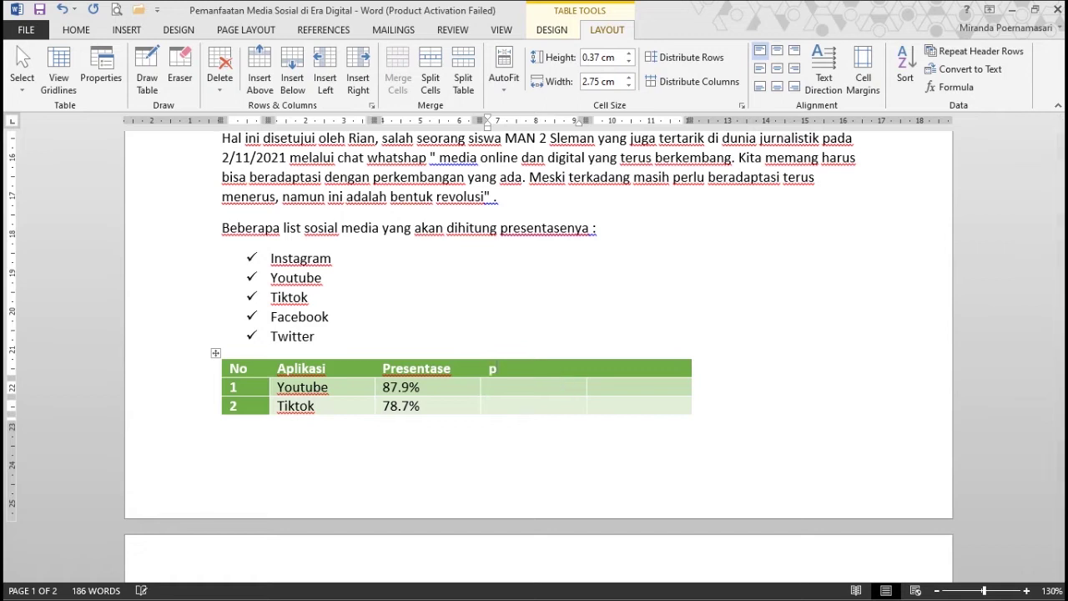
key(BackSpace)
key(BackSpace)
key(BackSpace)
key(BackSpace)
text(user)
Step: Fill the two new cells of the Youtube row with Pria and Wanita
click(567, 387)
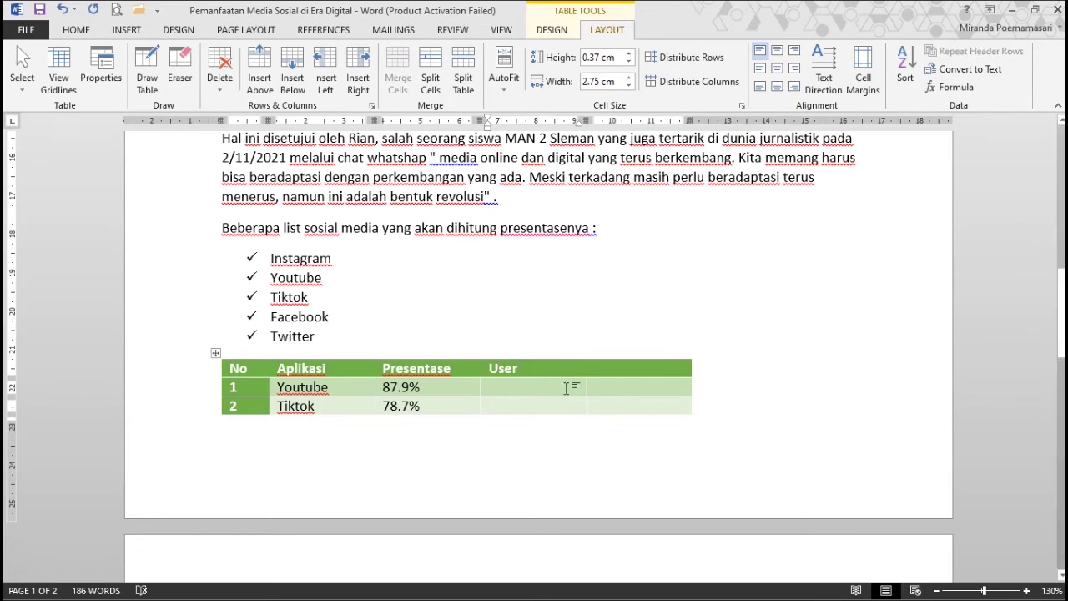
text(pria)
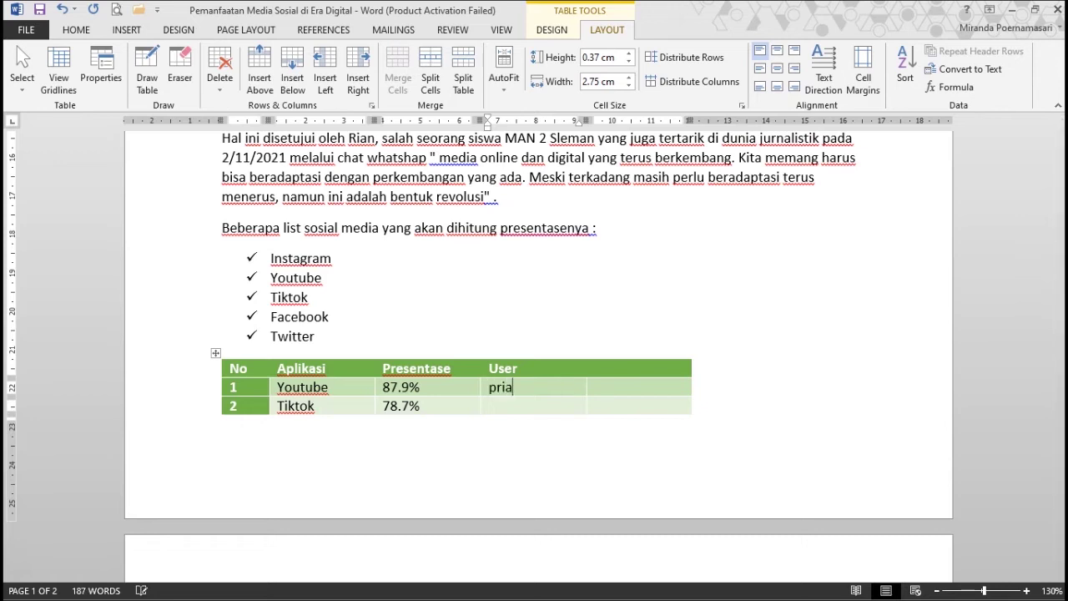
key(Tab)
text(wan)
text(ta)
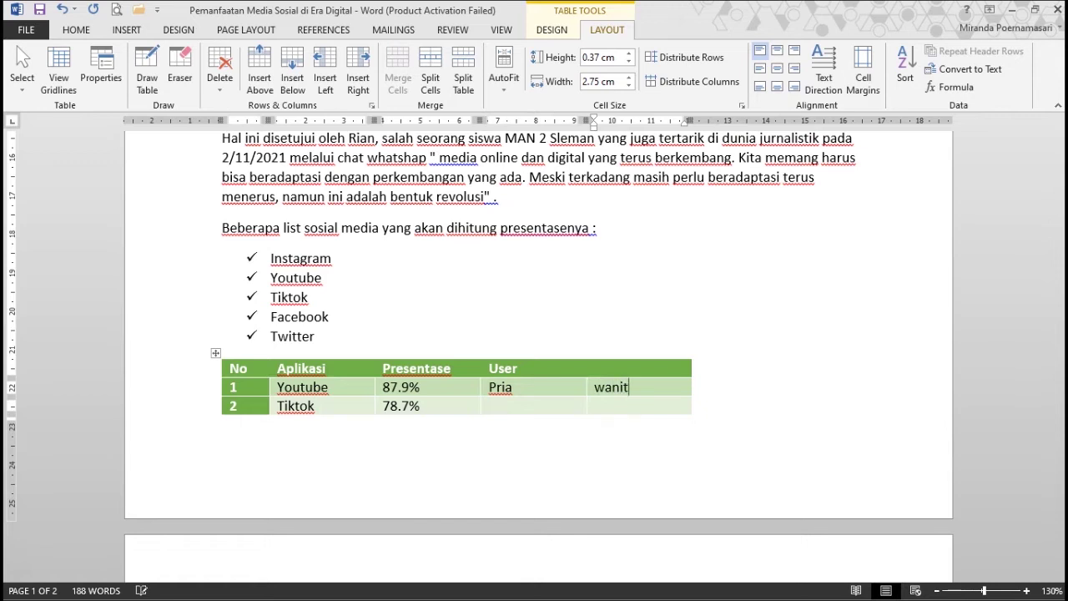
Step: Merge the User header cell with the empty header cell beside it and centre its text horizontally and vertically
click(542, 363)
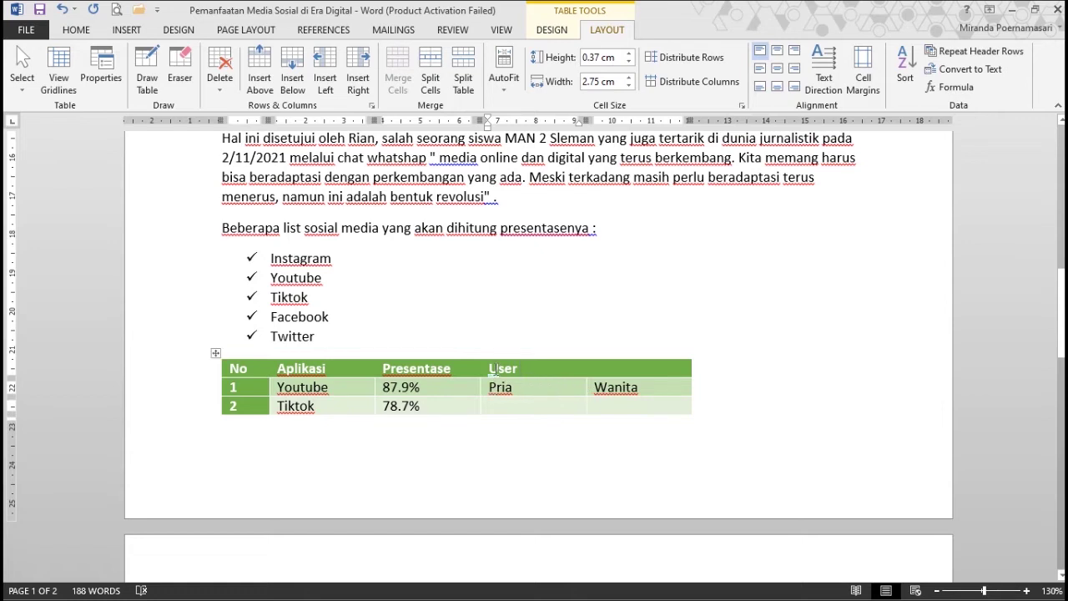
drag(492, 368, 518, 368)
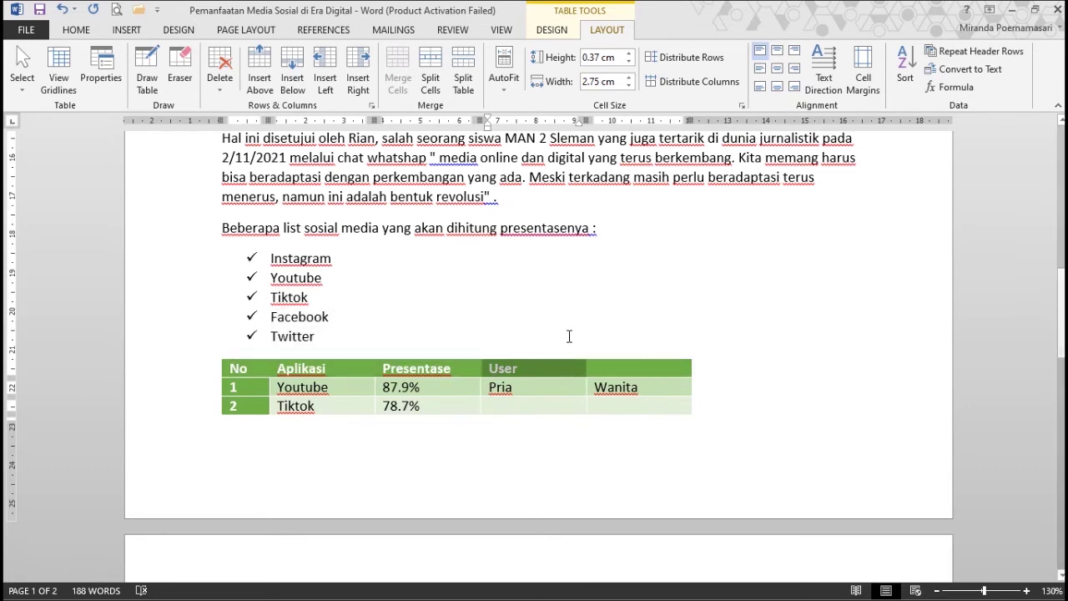
drag(732, 360, 690, 378)
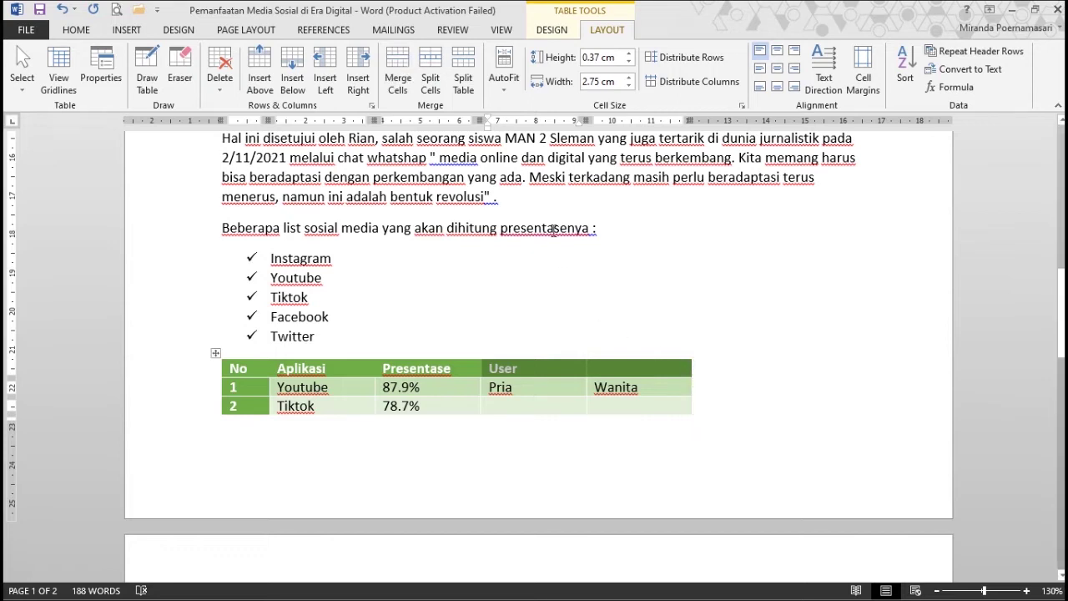
click(411, 94)
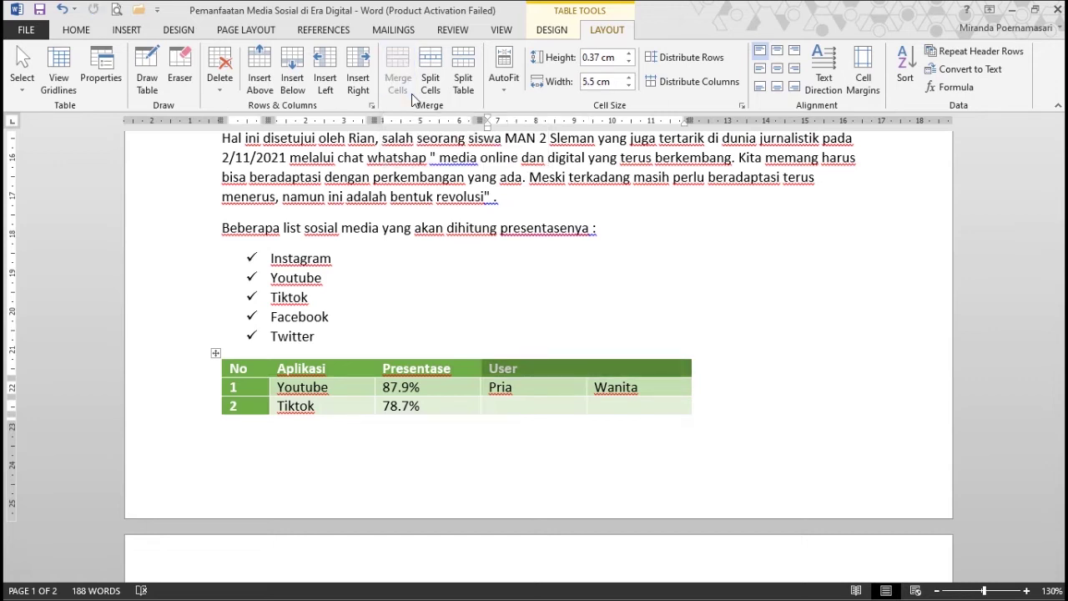
click(776, 70)
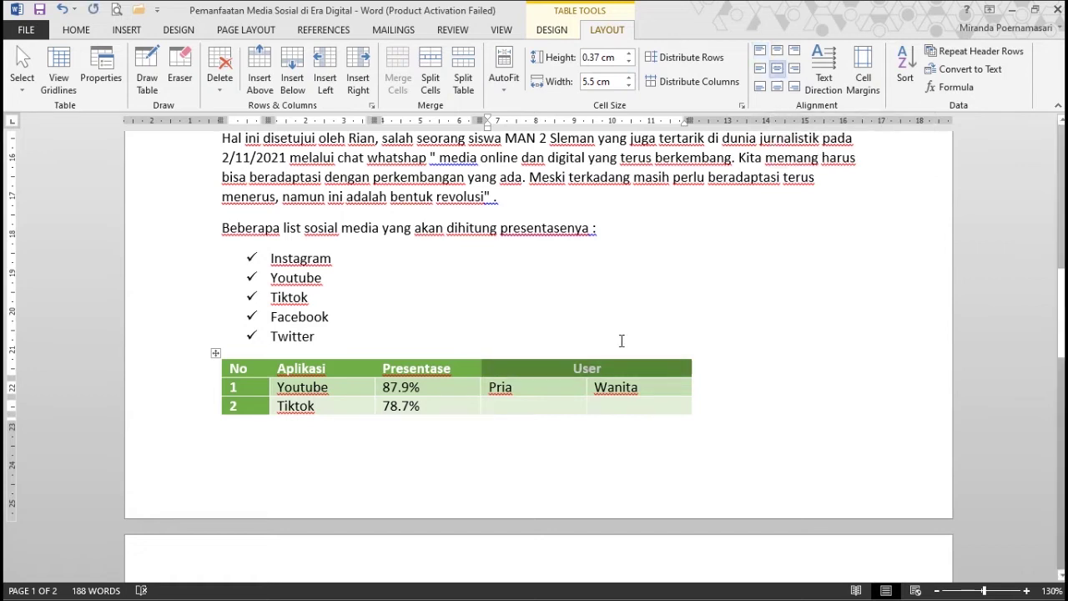
Step: Narrow the Pria and Wanita columns to about 1.2 cm and 1.5 cm
click(521, 376)
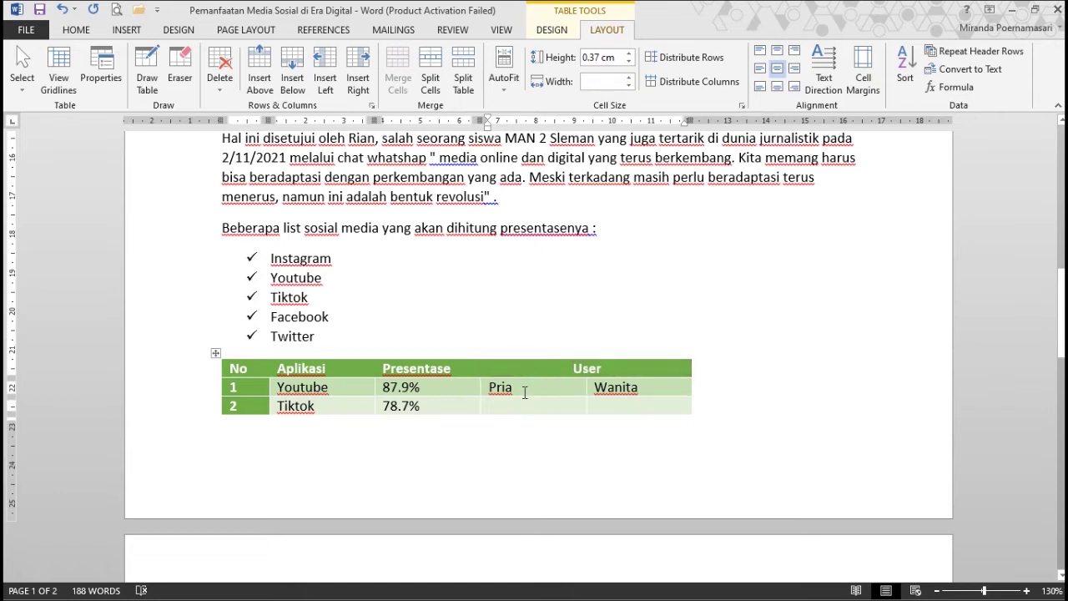
click(525, 391)
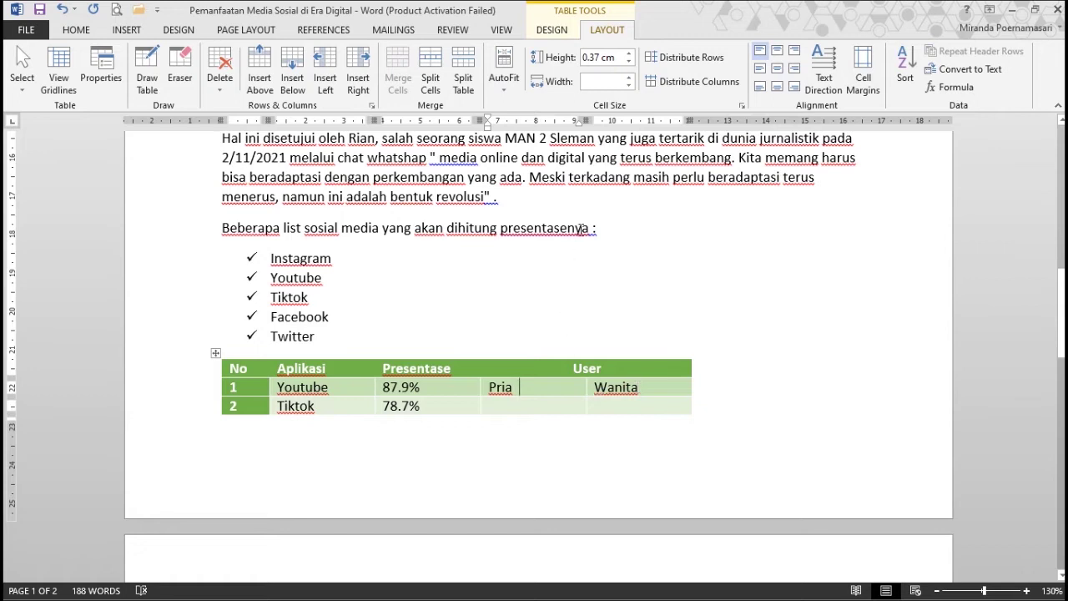
drag(584, 121, 528, 121)
drag(632, 121, 591, 131)
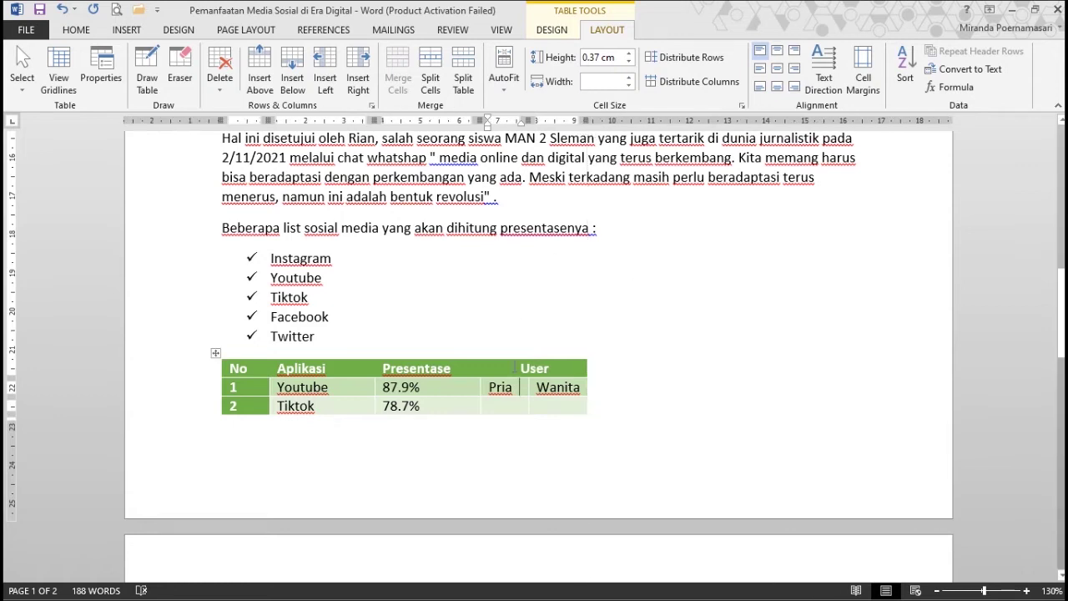
Step: Centre the Presentase header text horizontally and vertically in its cell
click(515, 373)
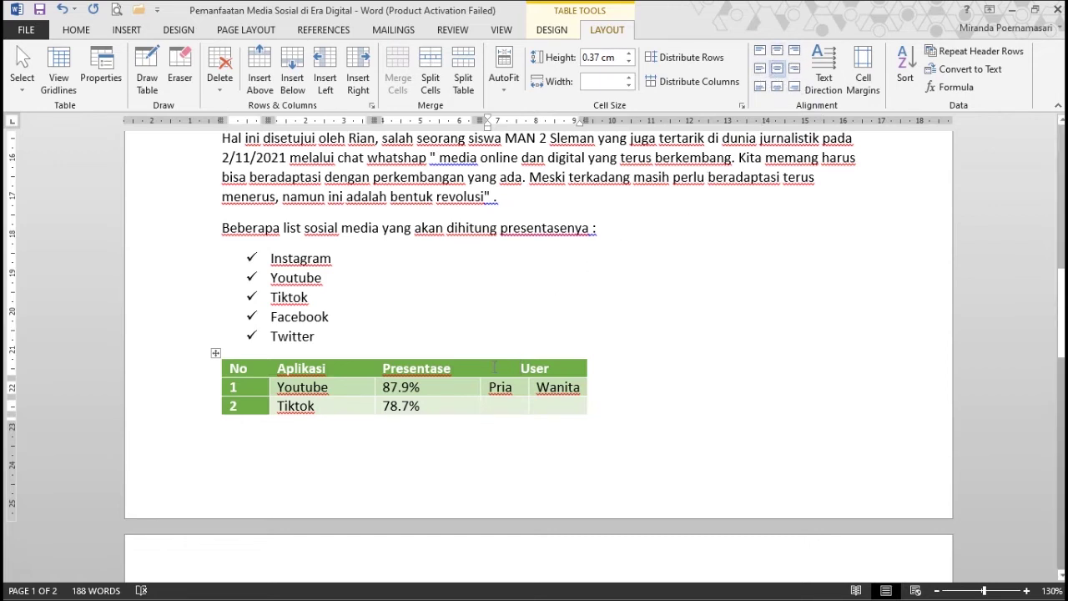
click(436, 373)
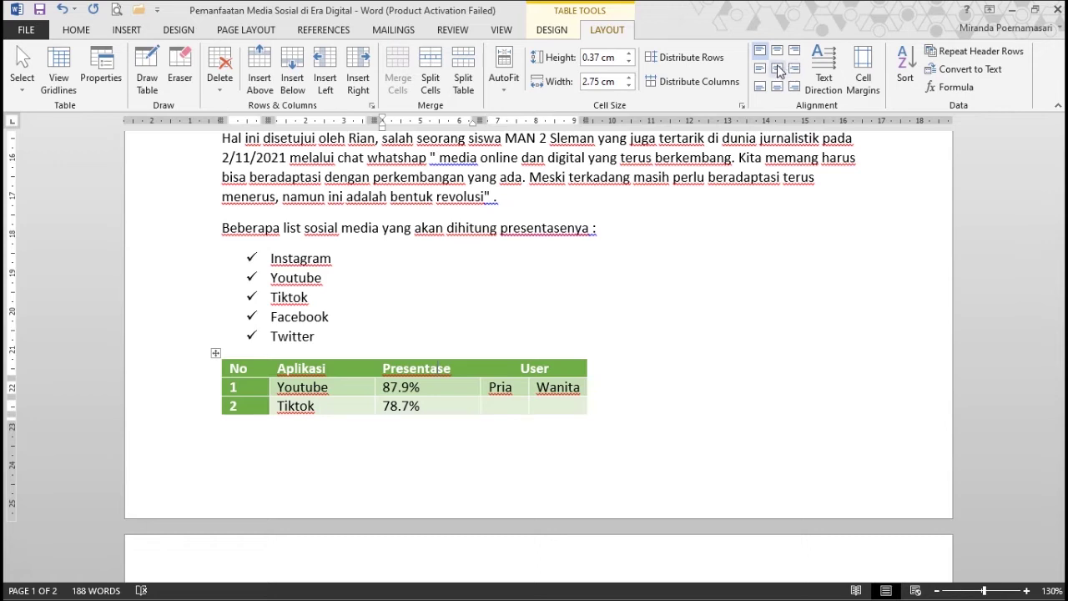
click(778, 72)
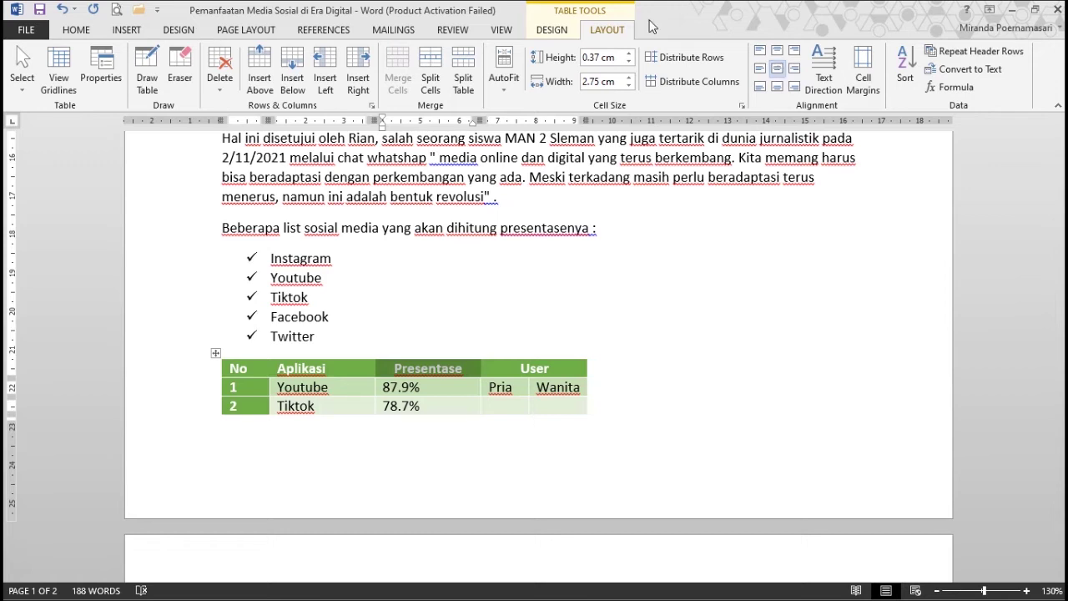
Step: Insert the picture Contoh 1 from the Pictures folder below the table on the second page
click(122, 31)
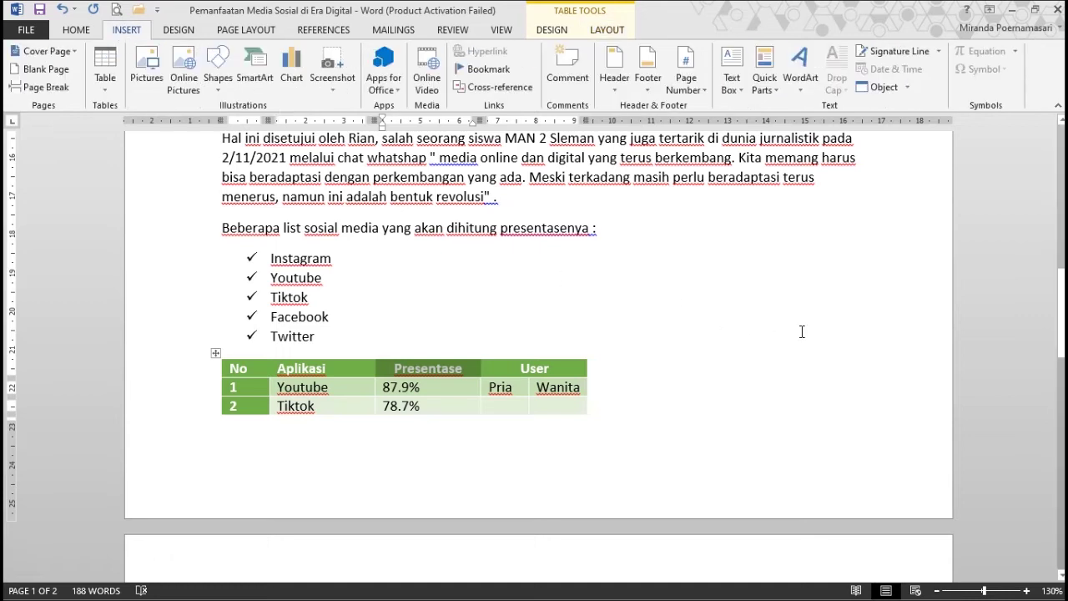
drag(1061, 317, 1062, 407)
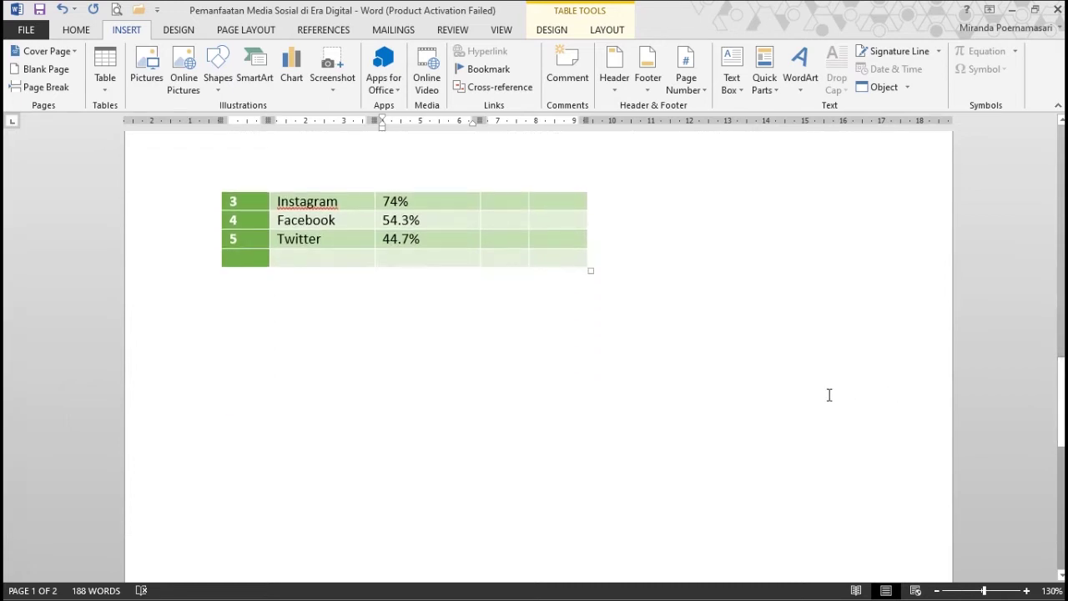
click(829, 395)
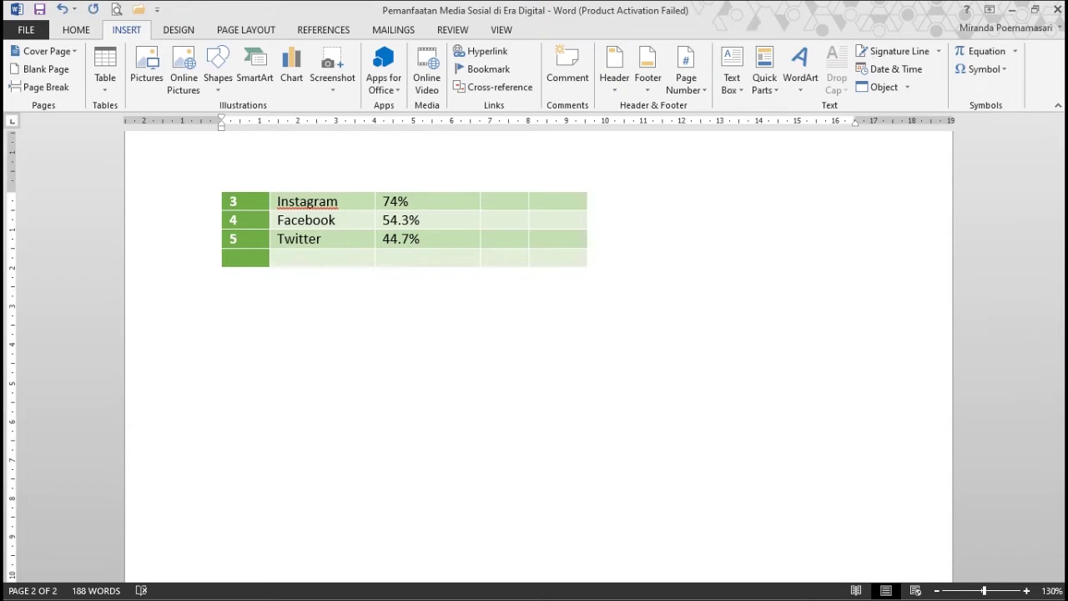
click(143, 81)
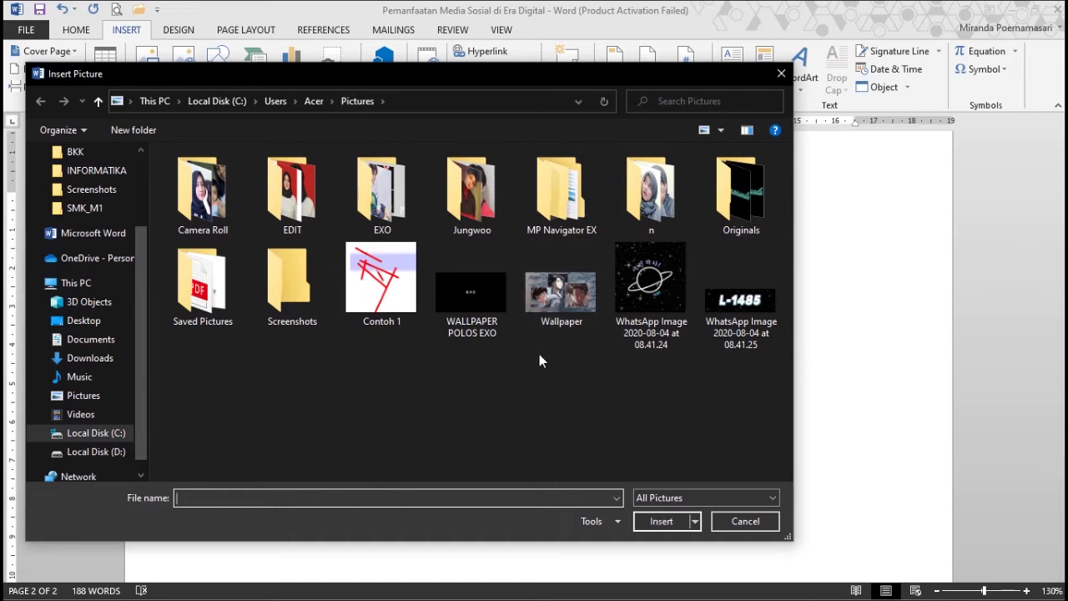
click(402, 301)
click(659, 525)
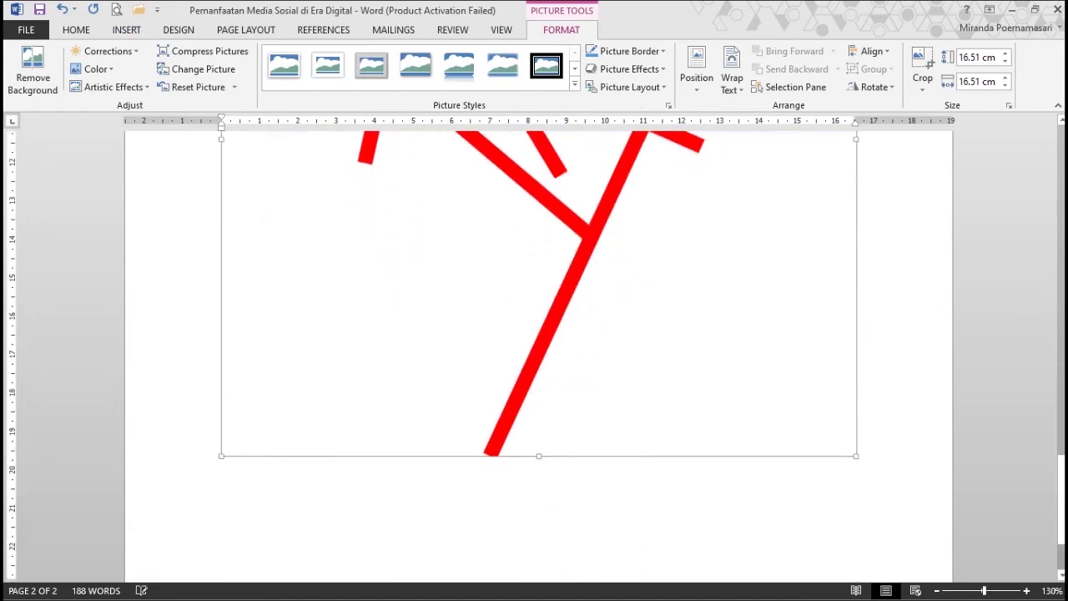
drag(1060, 511, 1061, 455)
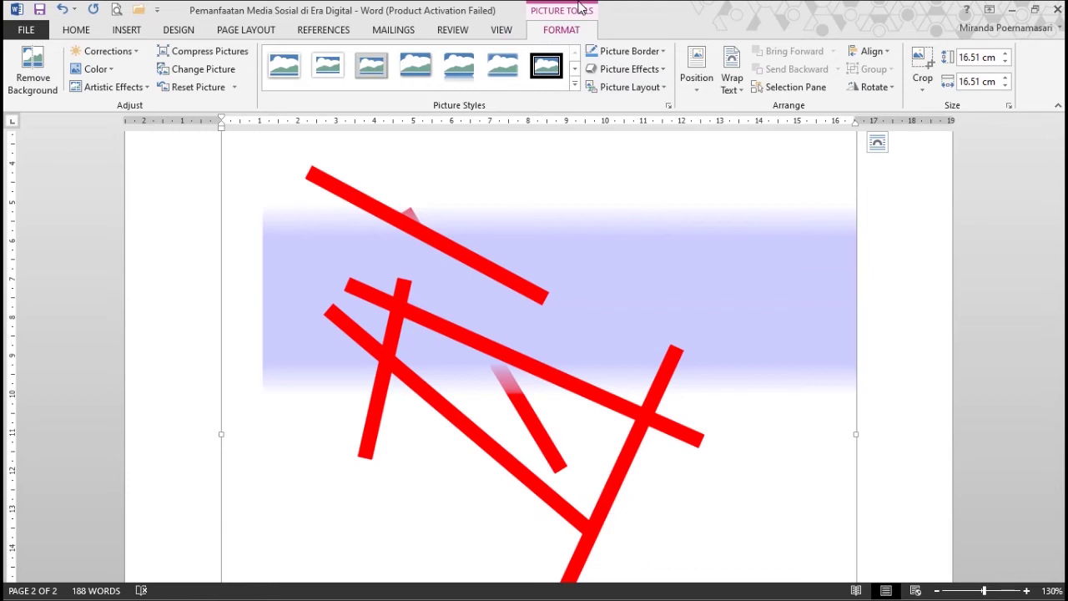
click(574, 83)
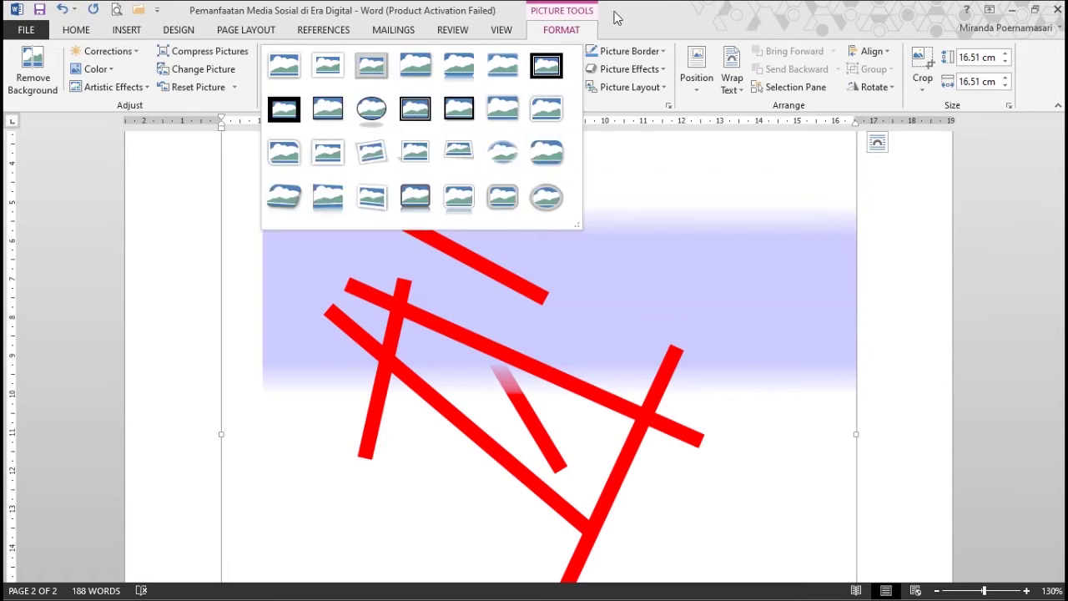
click(645, 13)
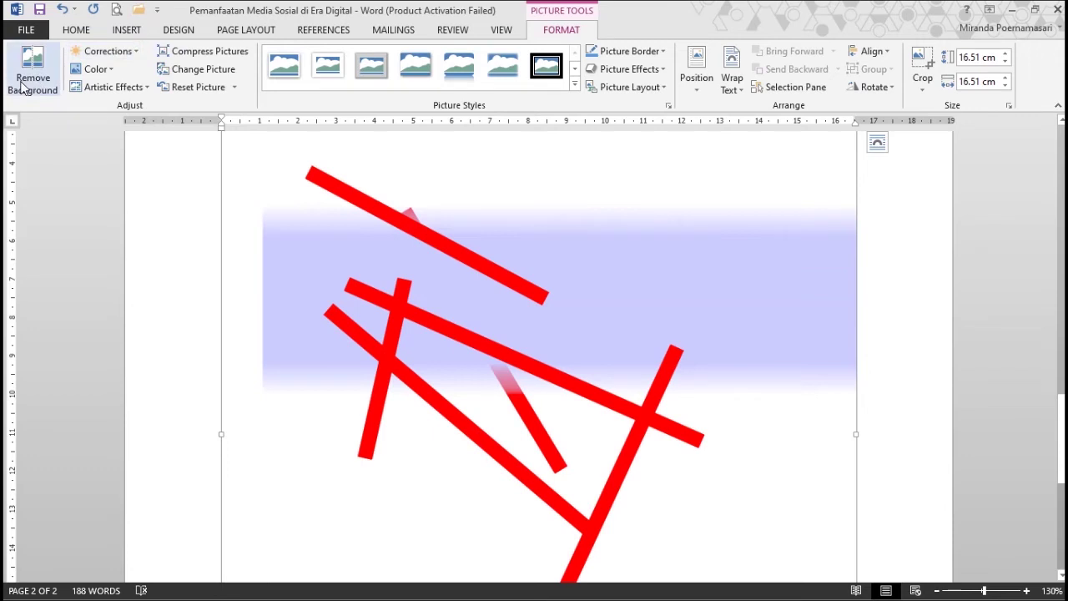
click(106, 73)
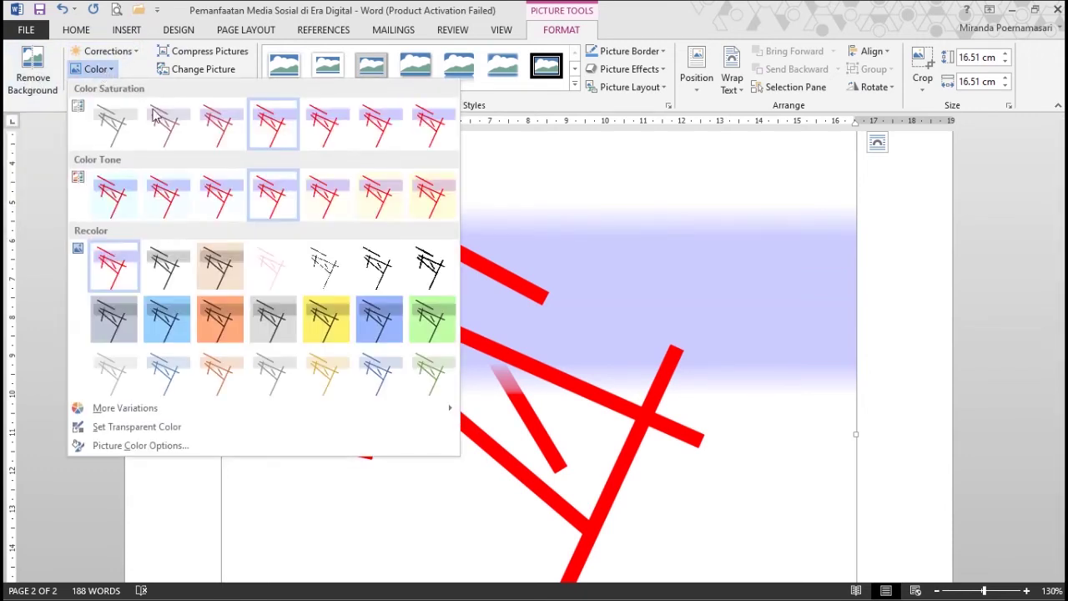
click(120, 75)
Step: Apply the Texturizer artistic effect to the picture below the table
click(132, 87)
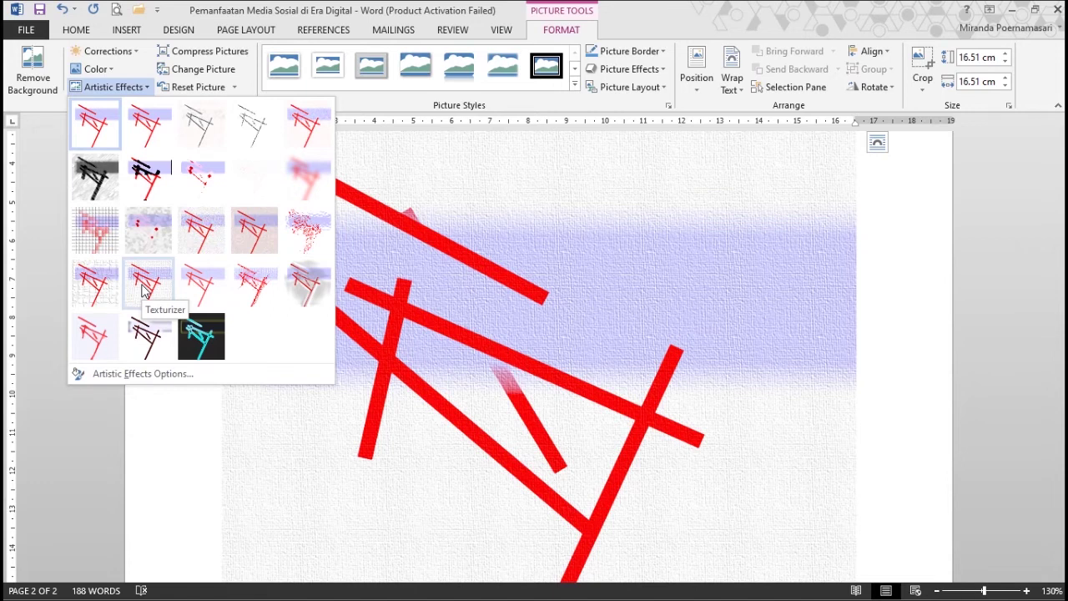
click(143, 288)
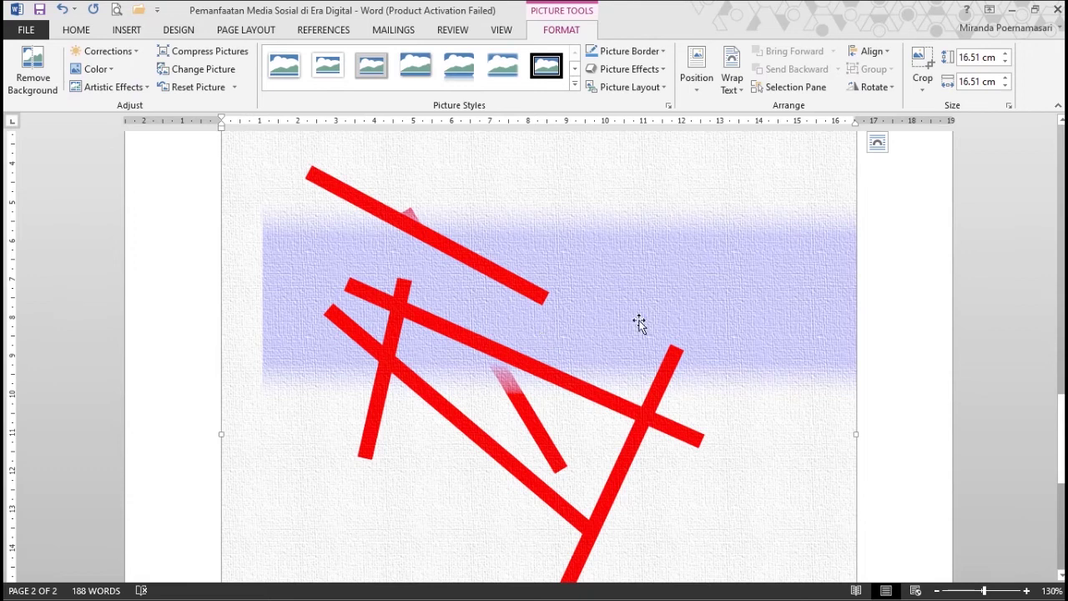
click(922, 398)
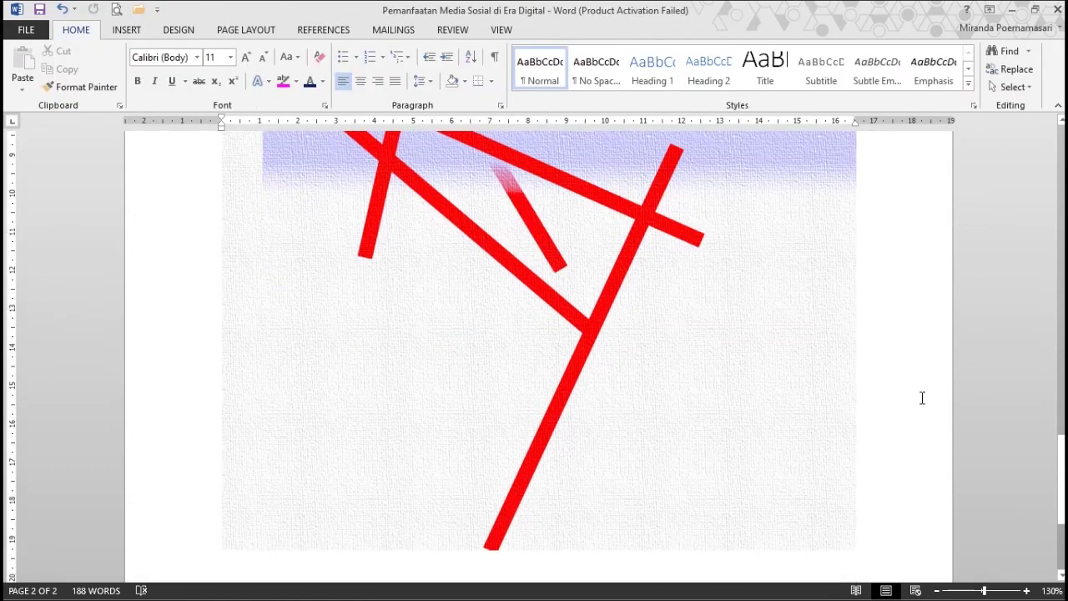
Step: Resize the picture below the table to about 15.87 cm square
click(757, 379)
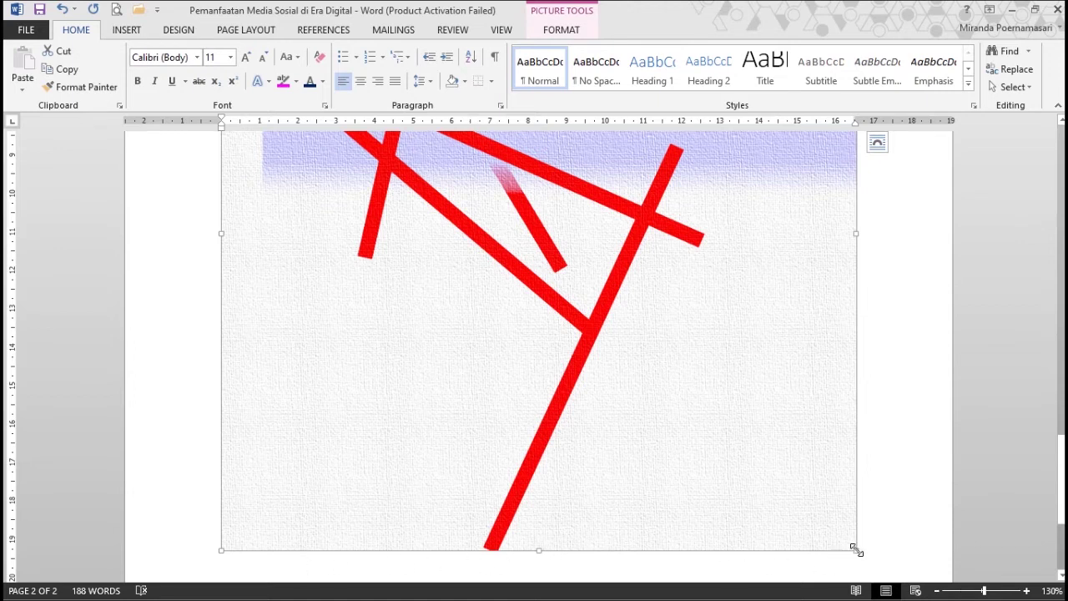
drag(858, 549, 706, 393)
scroll(707, 396, up, 5)
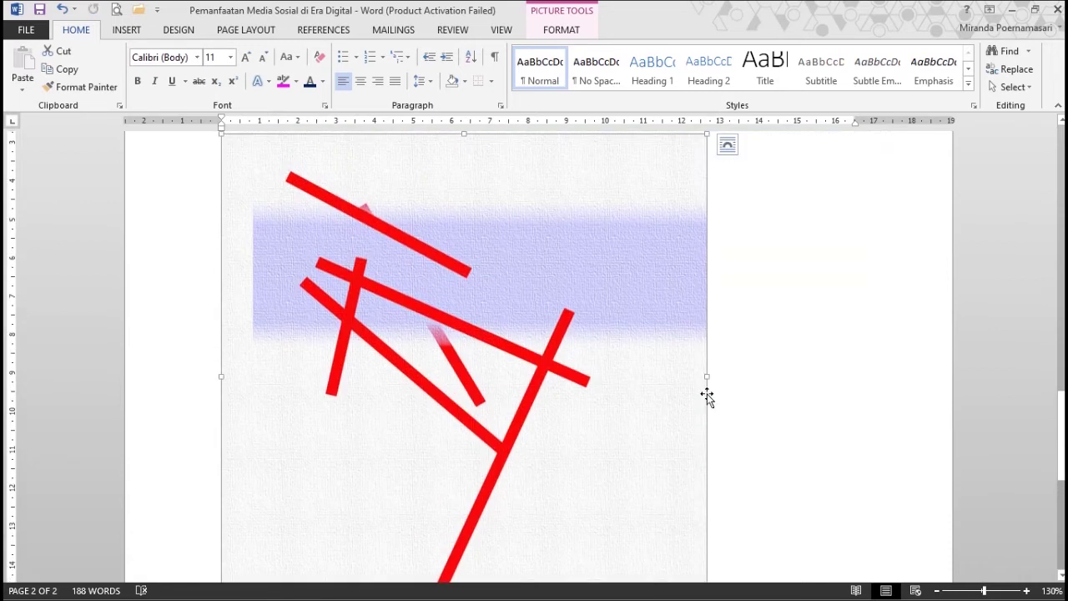
drag(1061, 442, 1061, 467)
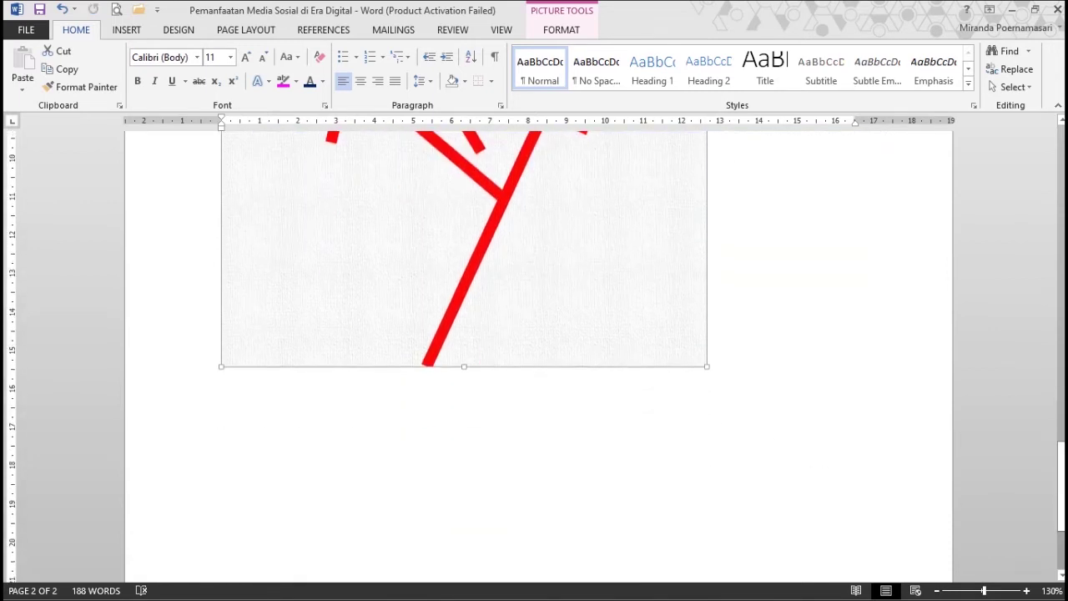
drag(708, 367, 677, 273)
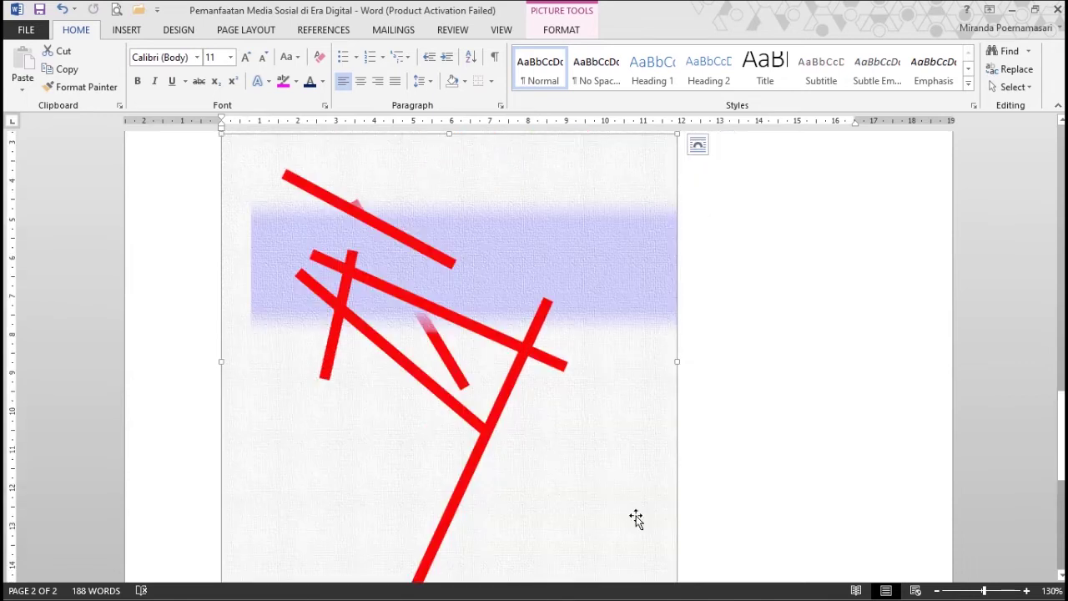
scroll(636, 519, down, 5)
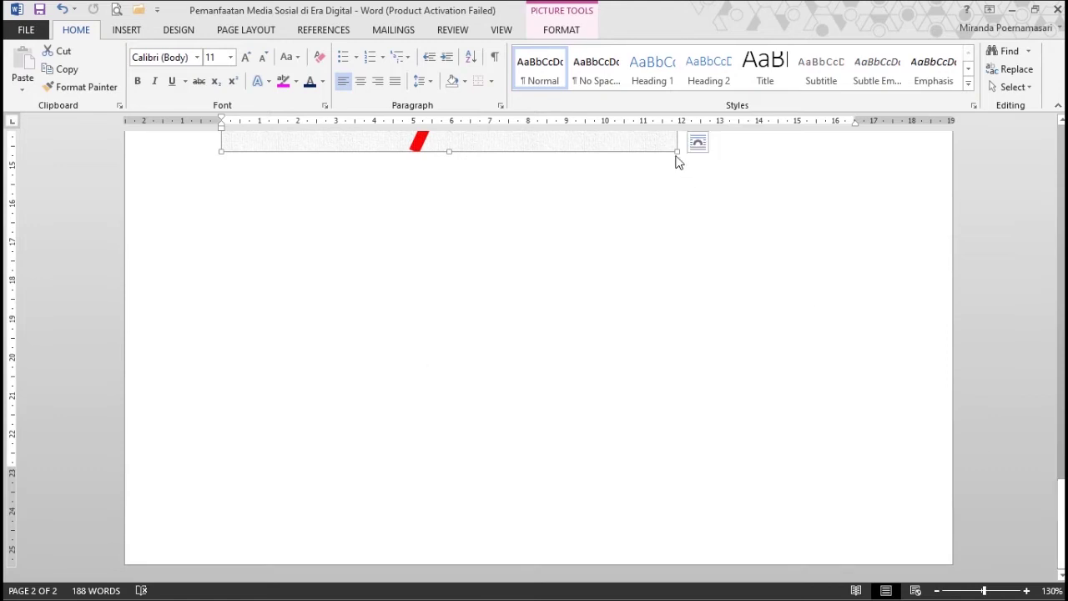
drag(677, 149, 818, 320)
scroll(1013, 384, up, 3)
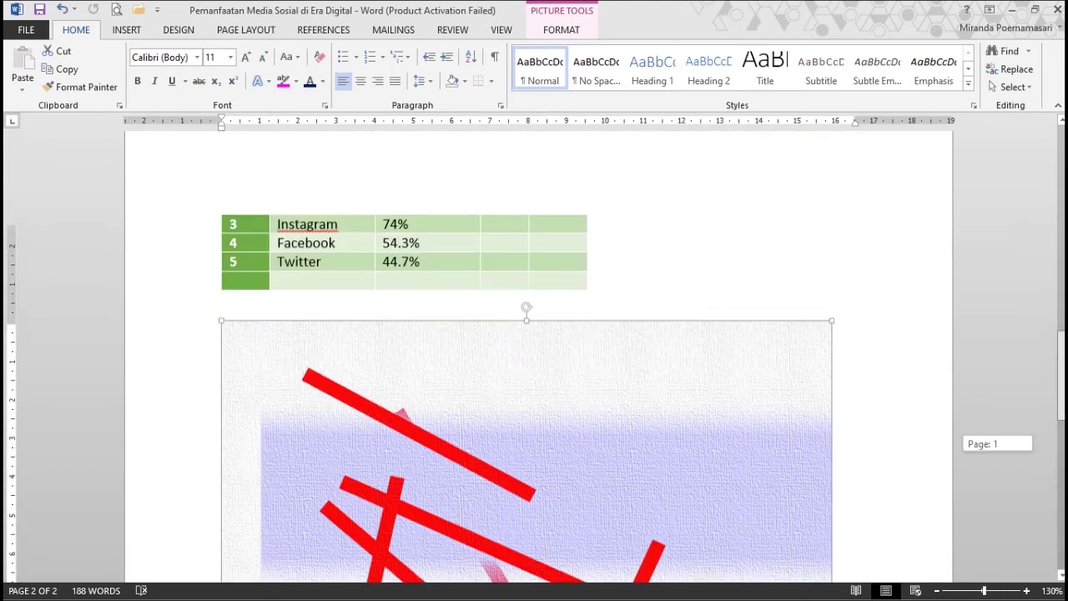
scroll(554, 159, up, 2)
Step: Shrink the picture below the table to about 7.94 cm square
click(555, 32)
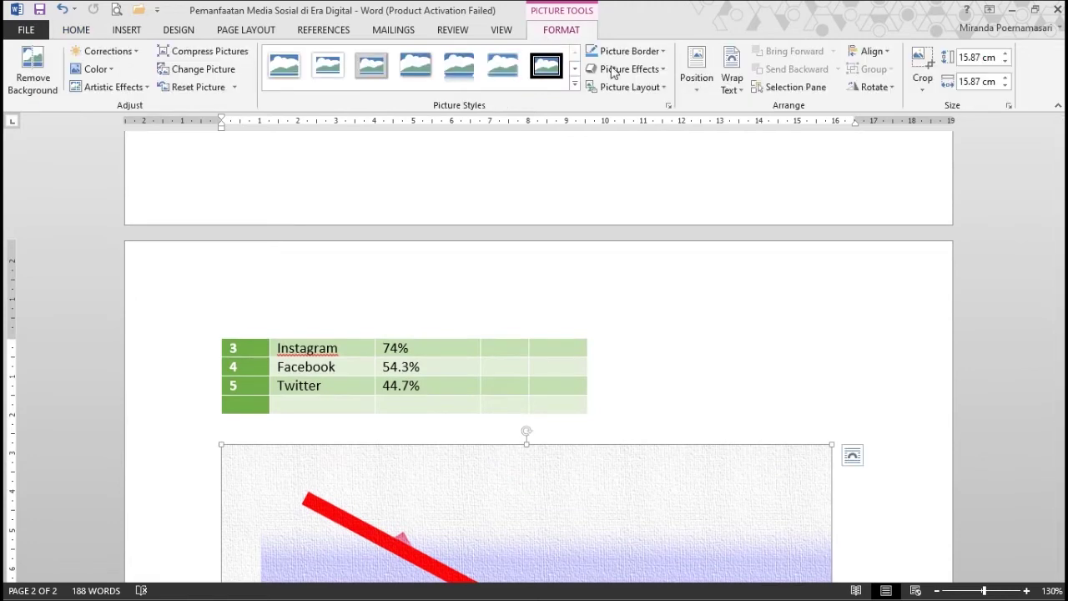
drag(1061, 375, 1060, 413)
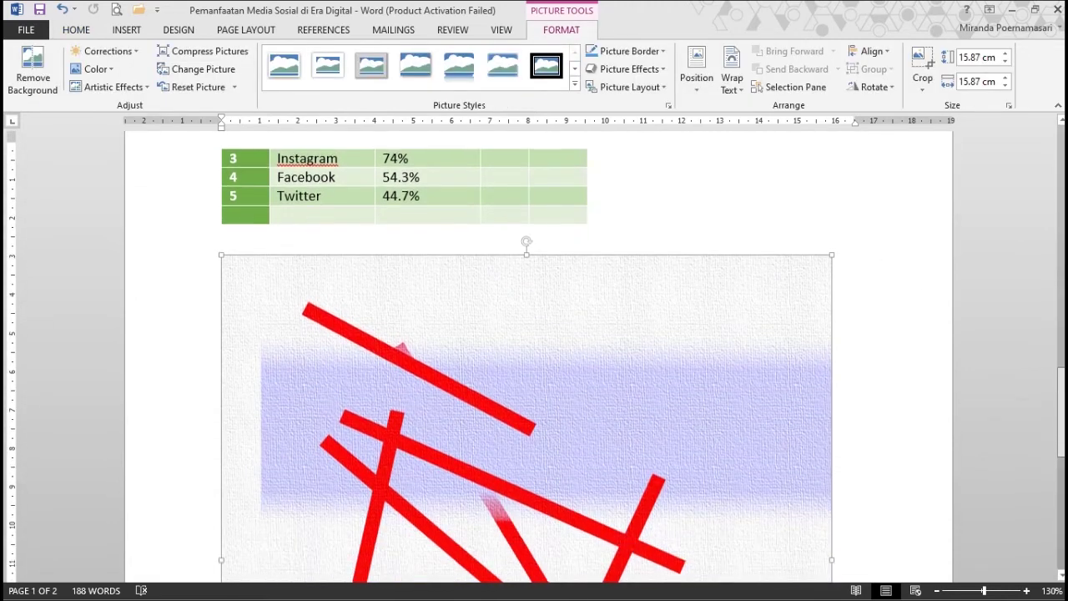
click(695, 84)
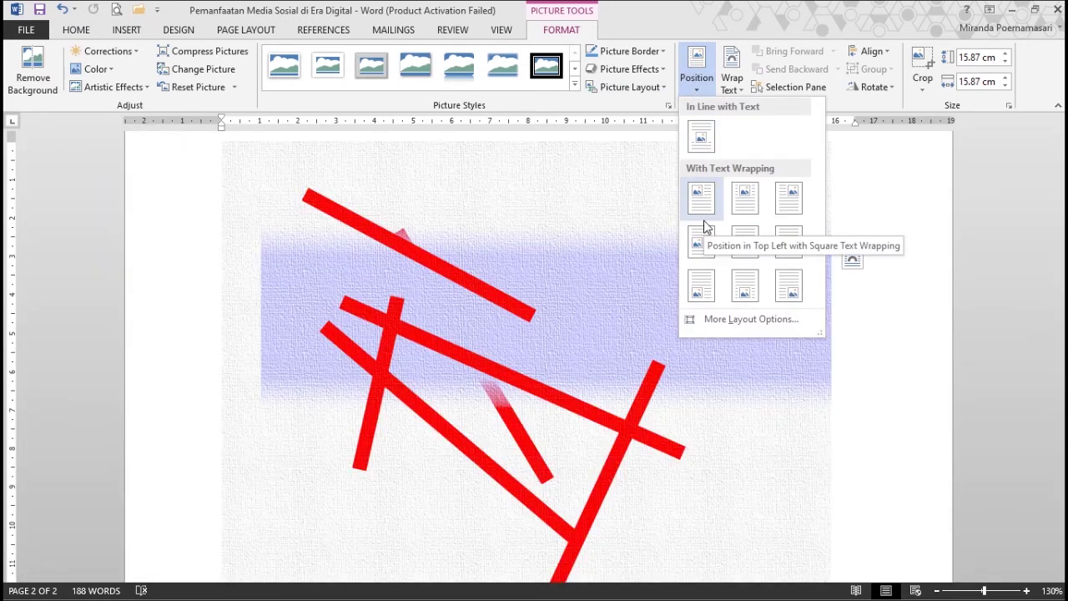
click(937, 591)
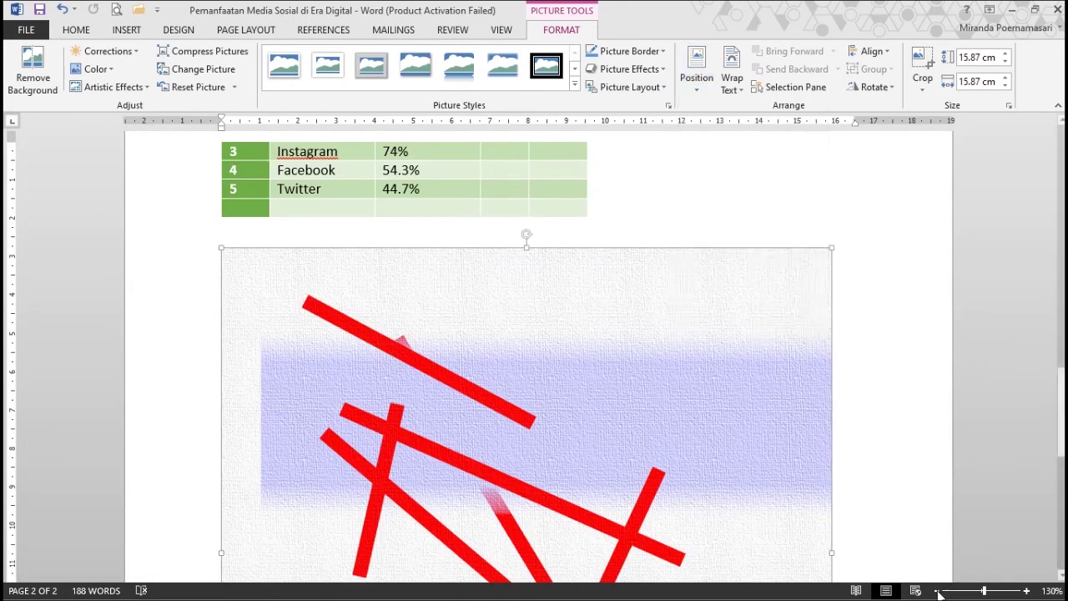
click(937, 591)
click(937, 590)
click(937, 591)
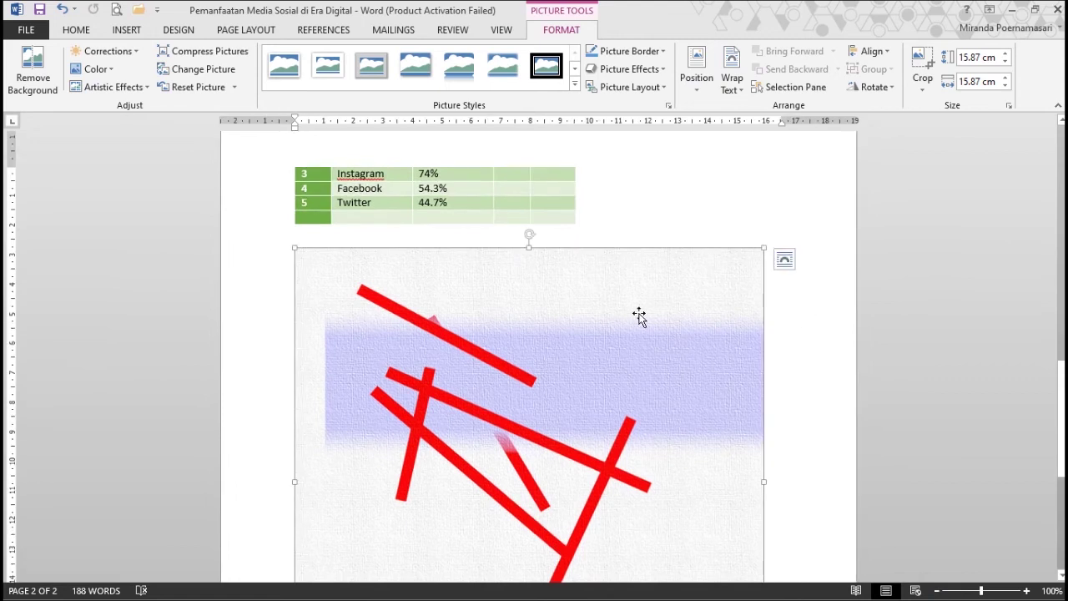
drag(764, 248, 568, 338)
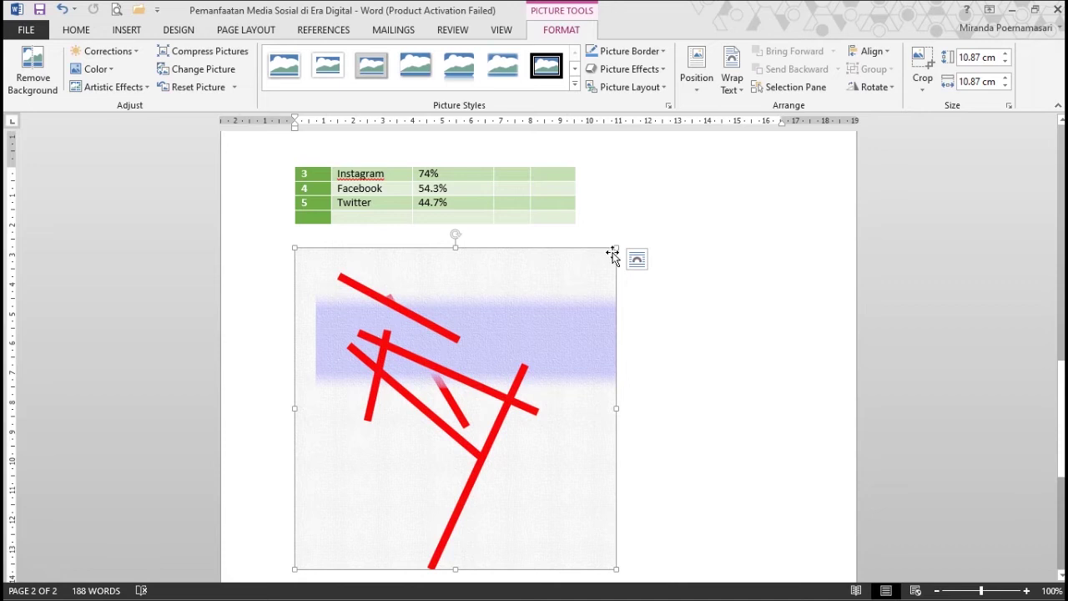
drag(615, 248, 530, 341)
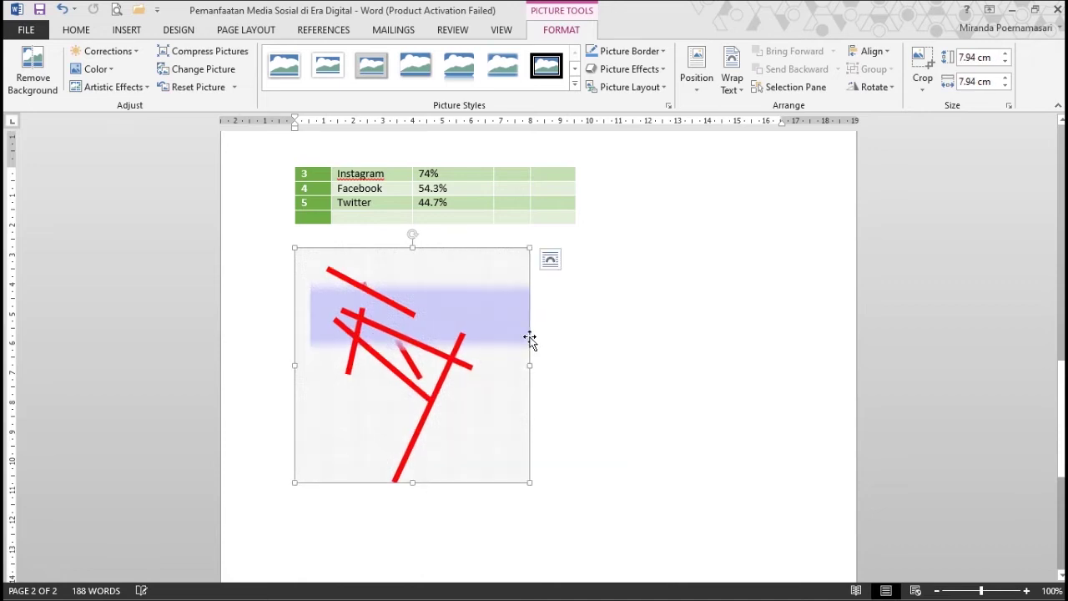
Step: Try the In Line with Text position on the picture below the table and undo it
click(698, 86)
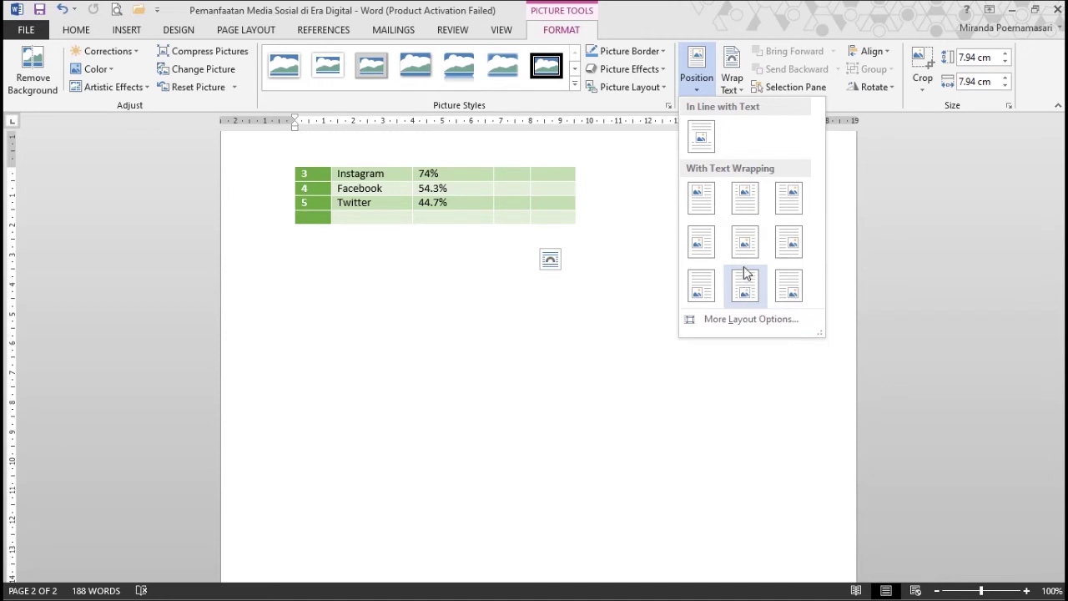
click(701, 142)
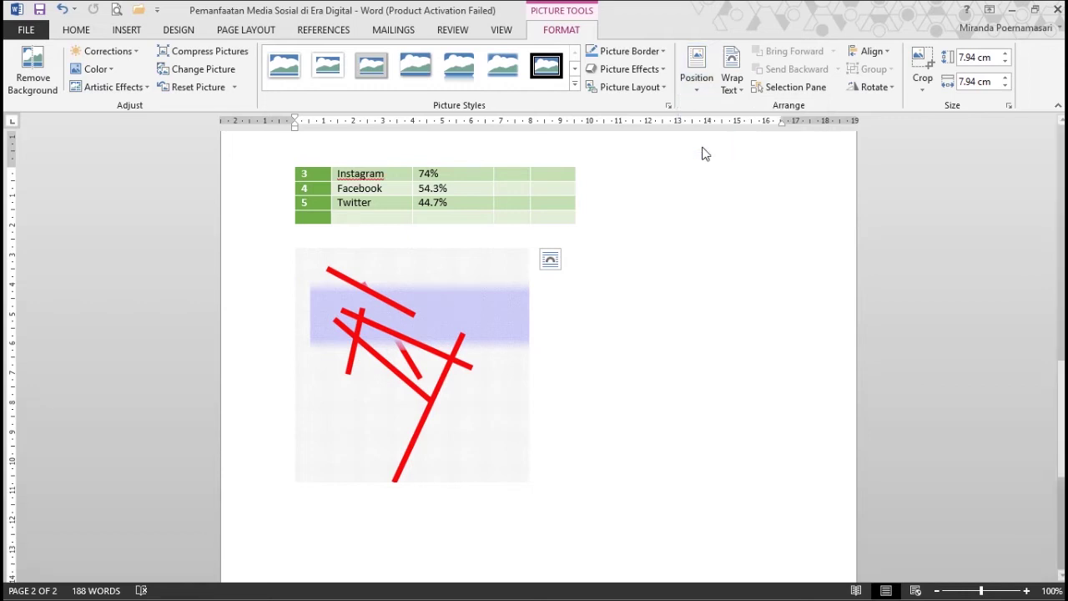
key(ctrl+z)
Step: Crop the photo on the first page to the person in red, about 4.08 cm high and 4.9 cm wide
click(924, 88)
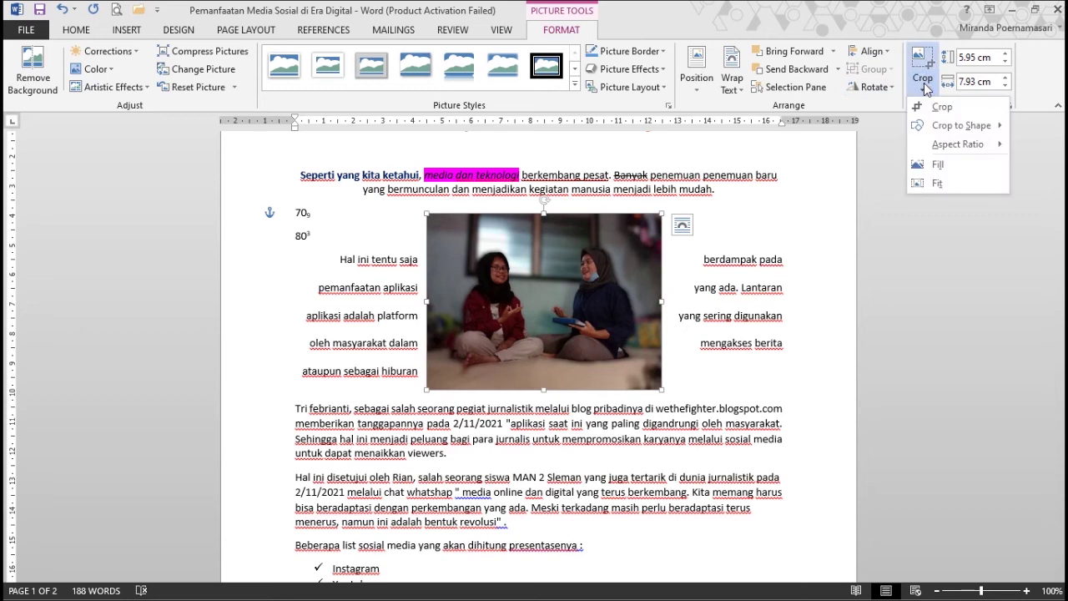
click(924, 66)
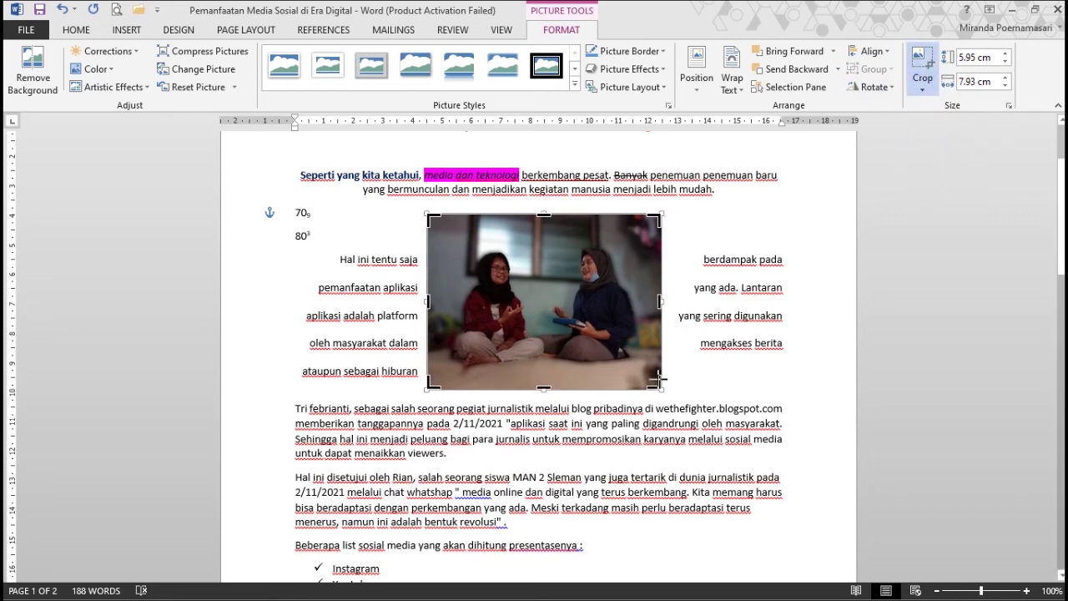
drag(659, 380, 572, 333)
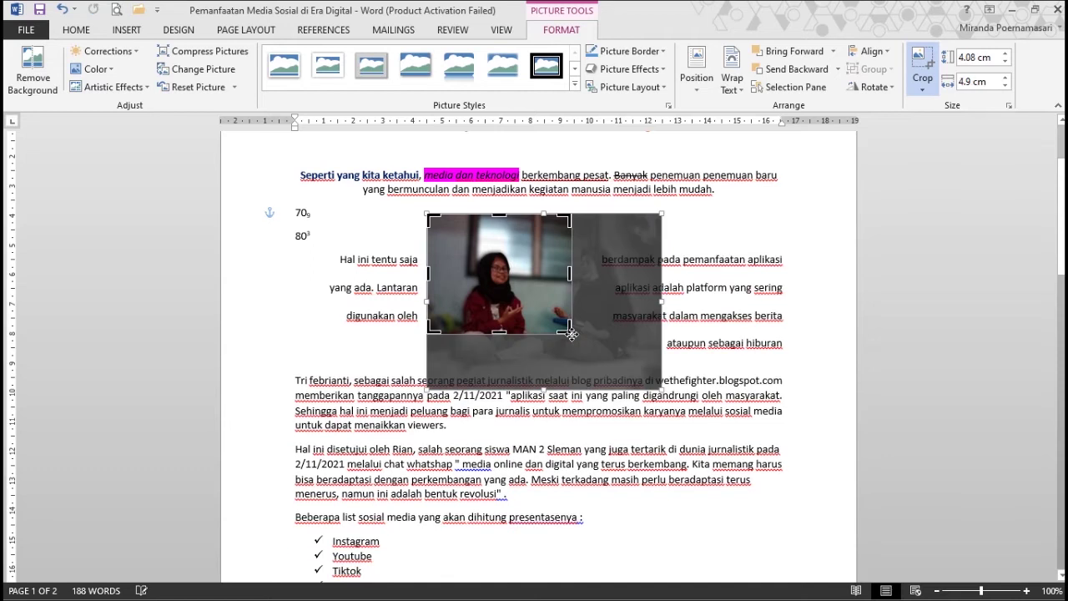
click(920, 64)
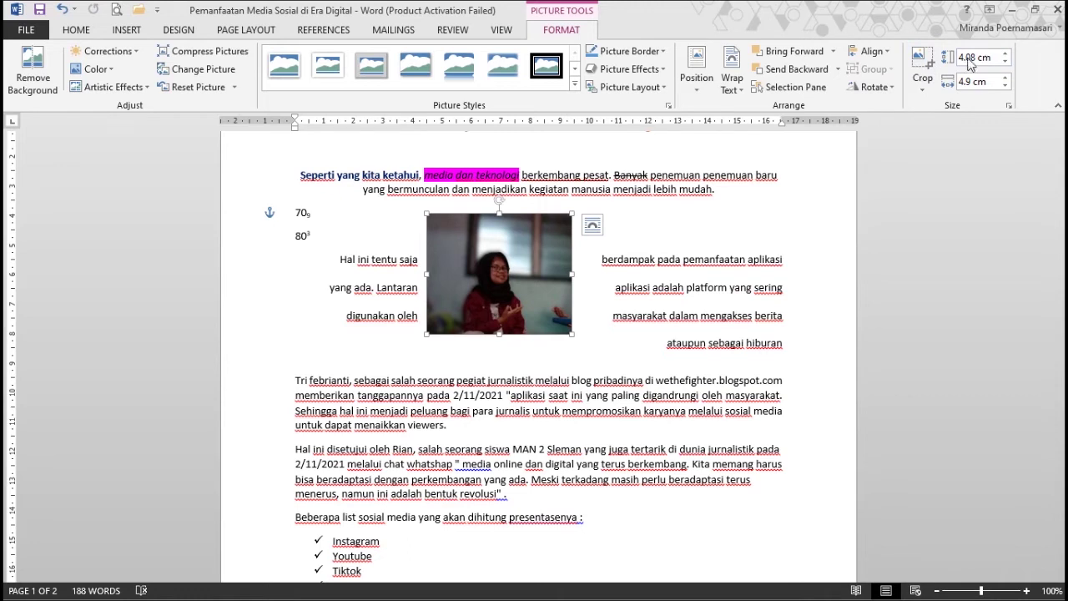
Step: Flip the cropped photo horizontally and rotate it 90° to the left
click(887, 93)
click(886, 167)
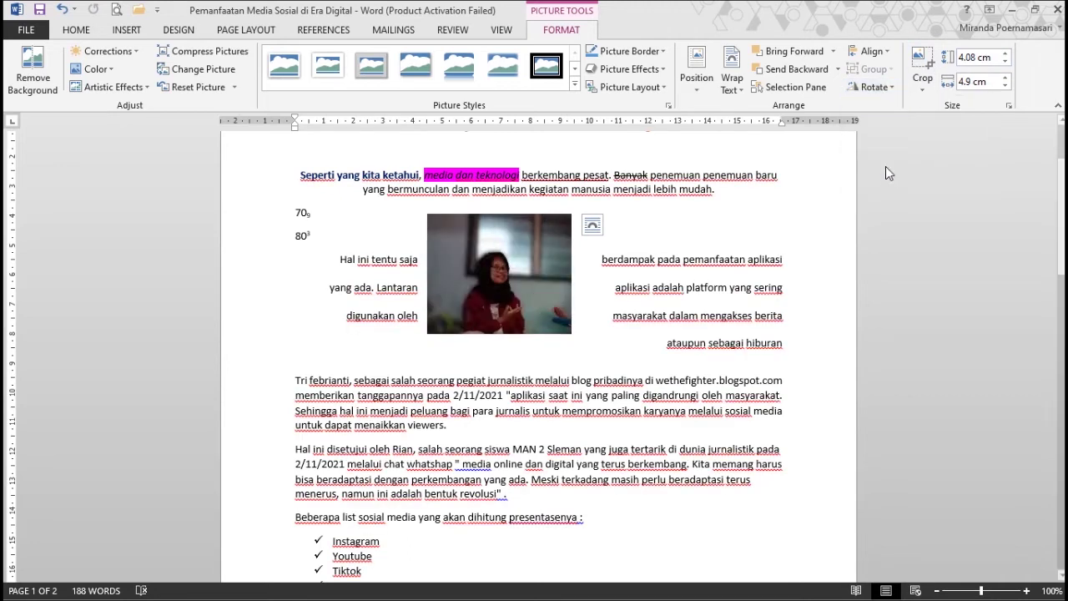
click(873, 87)
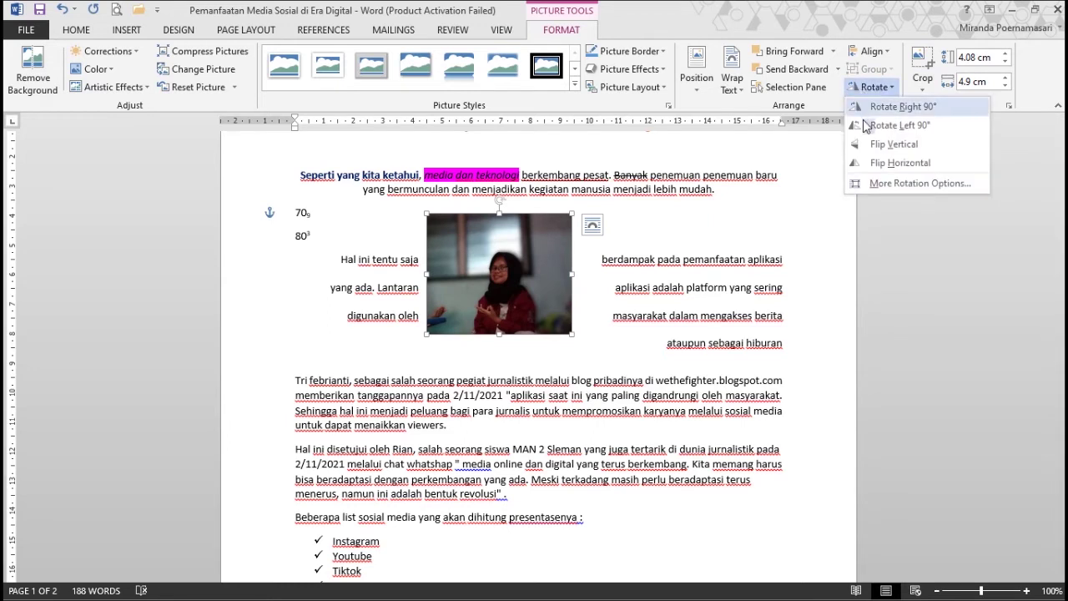
click(866, 125)
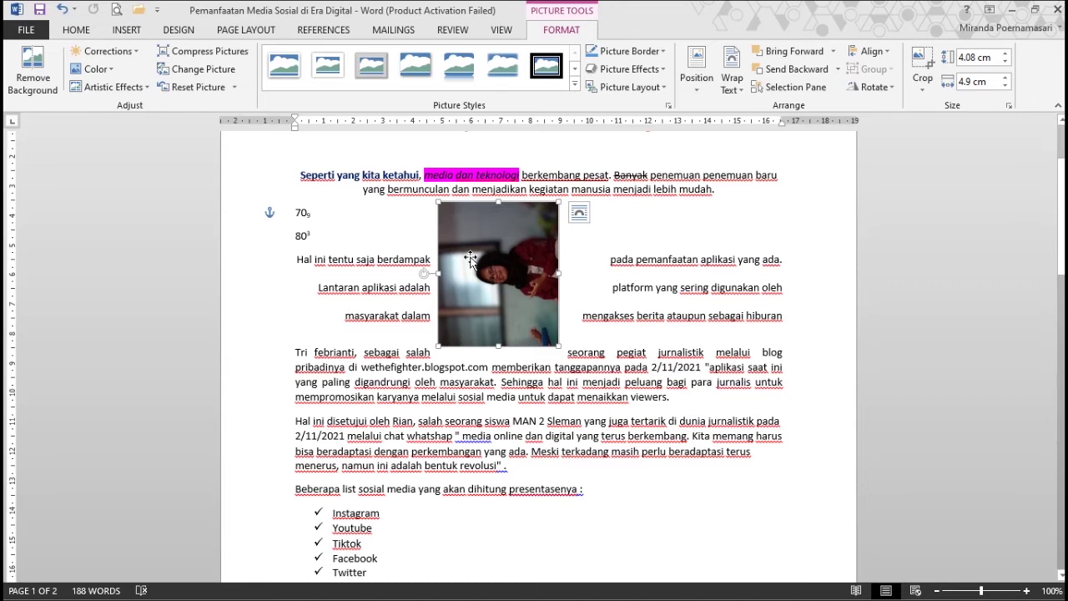
Step: Reset the first-page photo together with its size, discarding the crop, flip and rotation
click(186, 93)
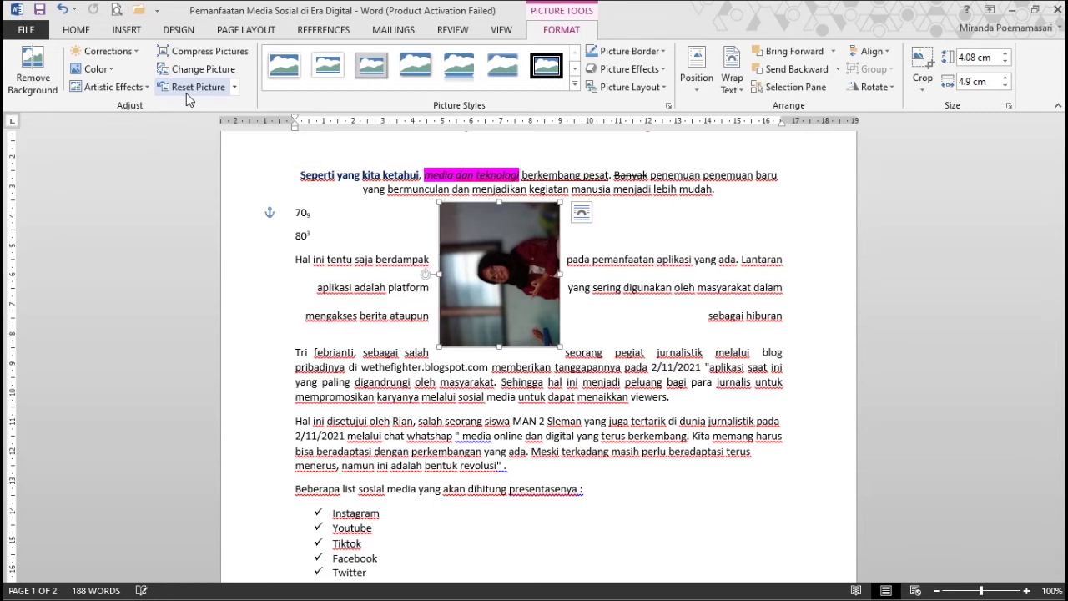
click(186, 93)
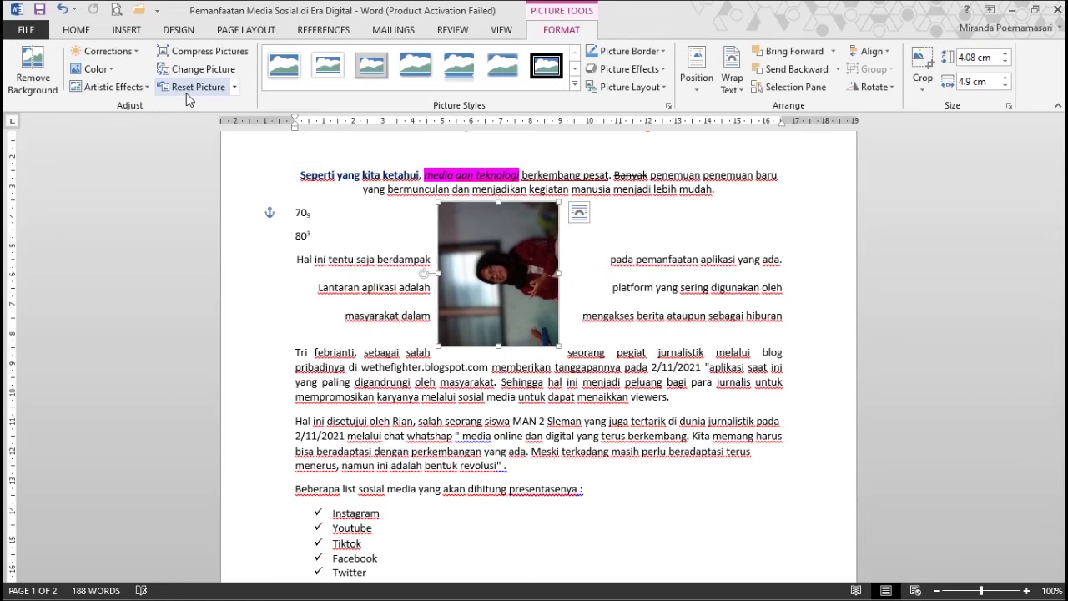
click(234, 87)
click(229, 127)
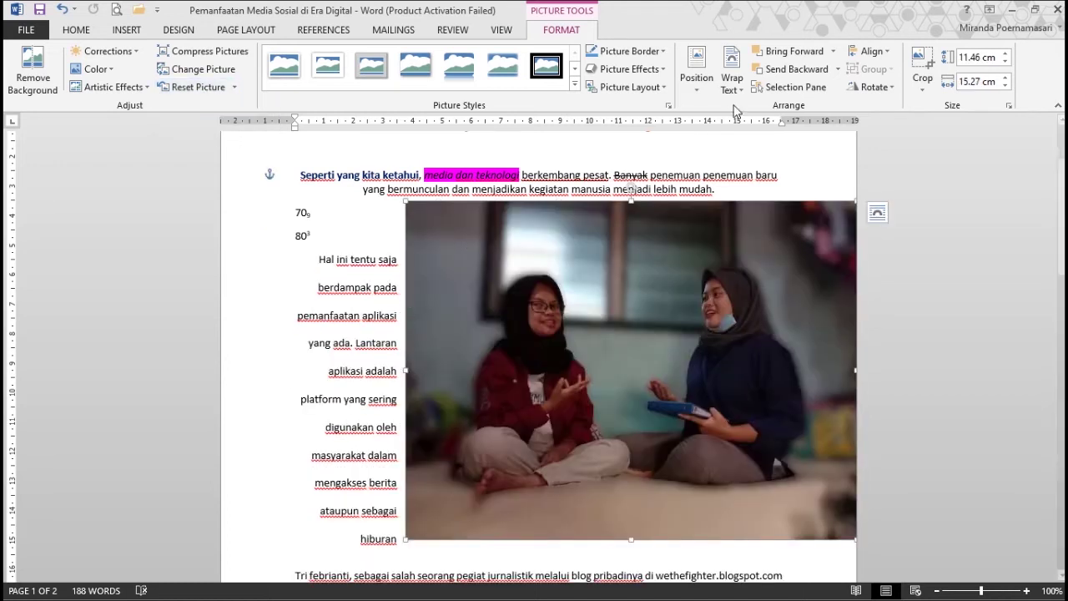
Step: Try Square text wrapping on the first-page photo and set it to In Line with Text
click(732, 79)
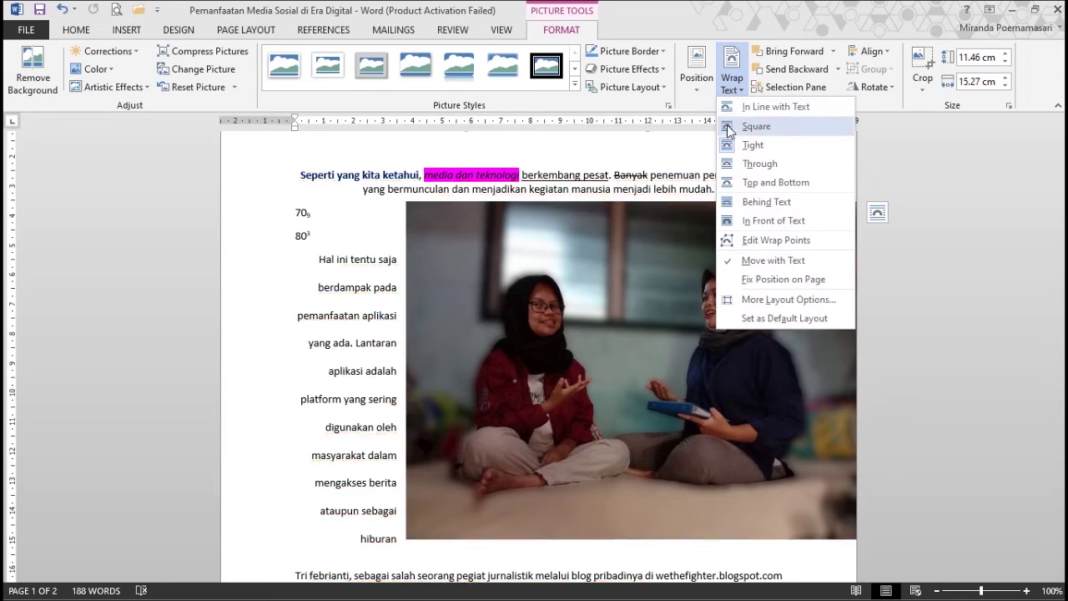
click(728, 128)
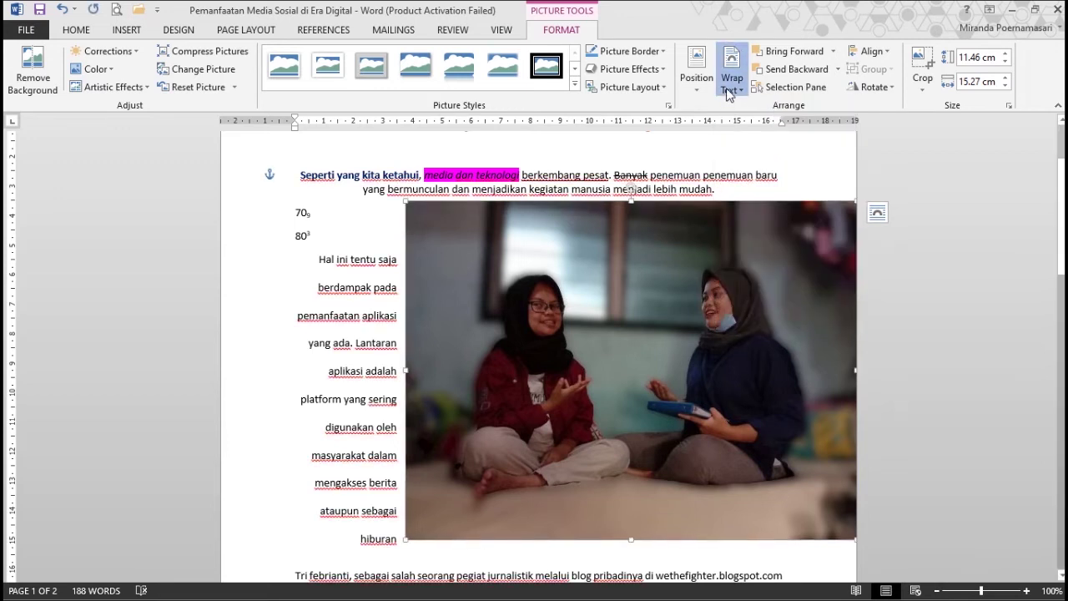
click(729, 90)
click(739, 108)
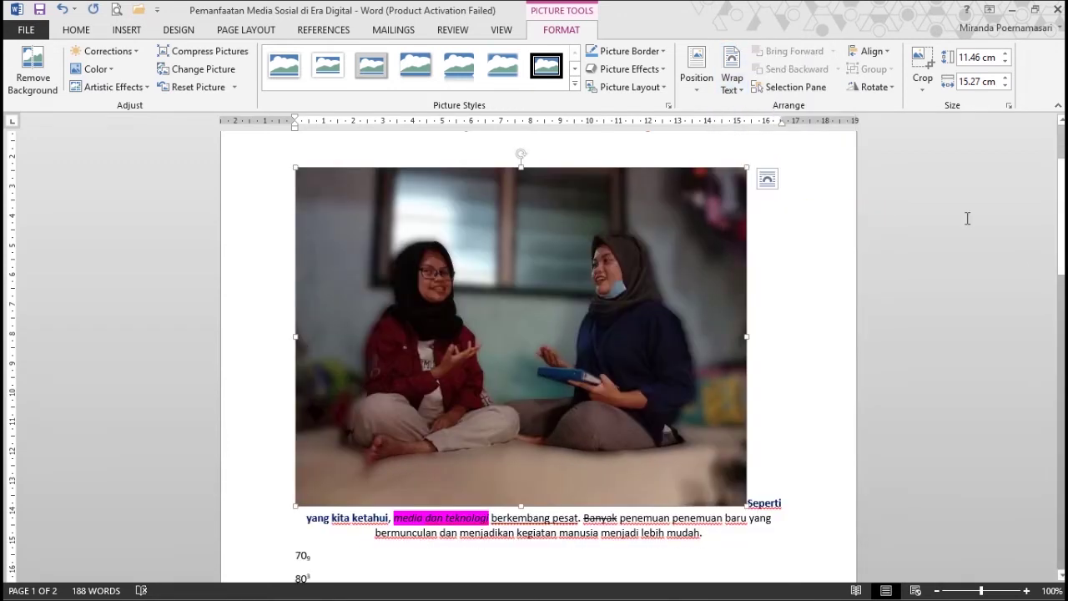
drag(1060, 217, 1060, 193)
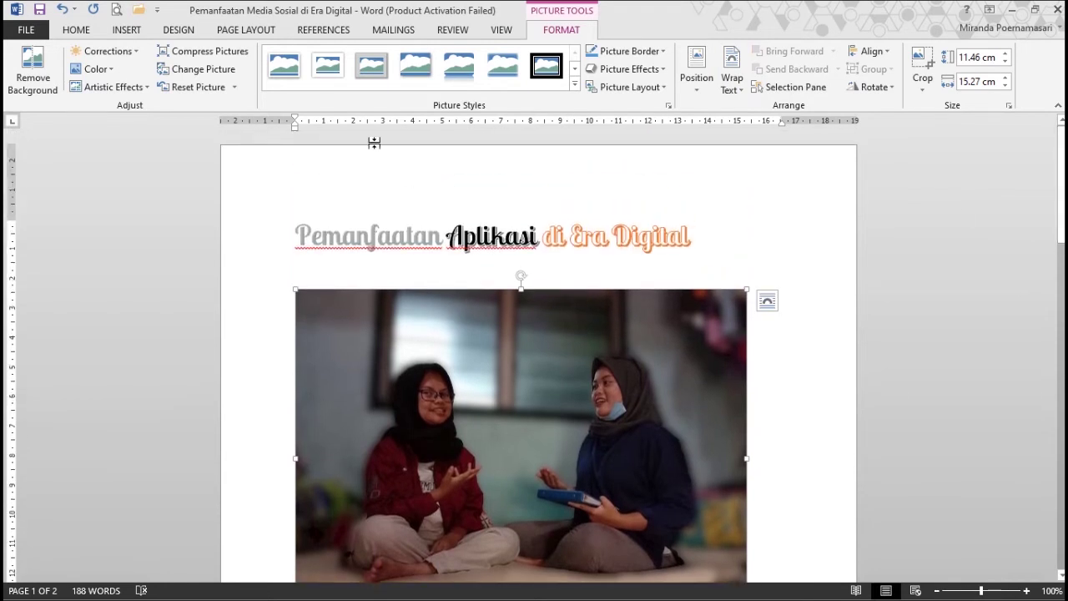
Step: Add an empty line below the red-line picture at the end of the second page
click(128, 30)
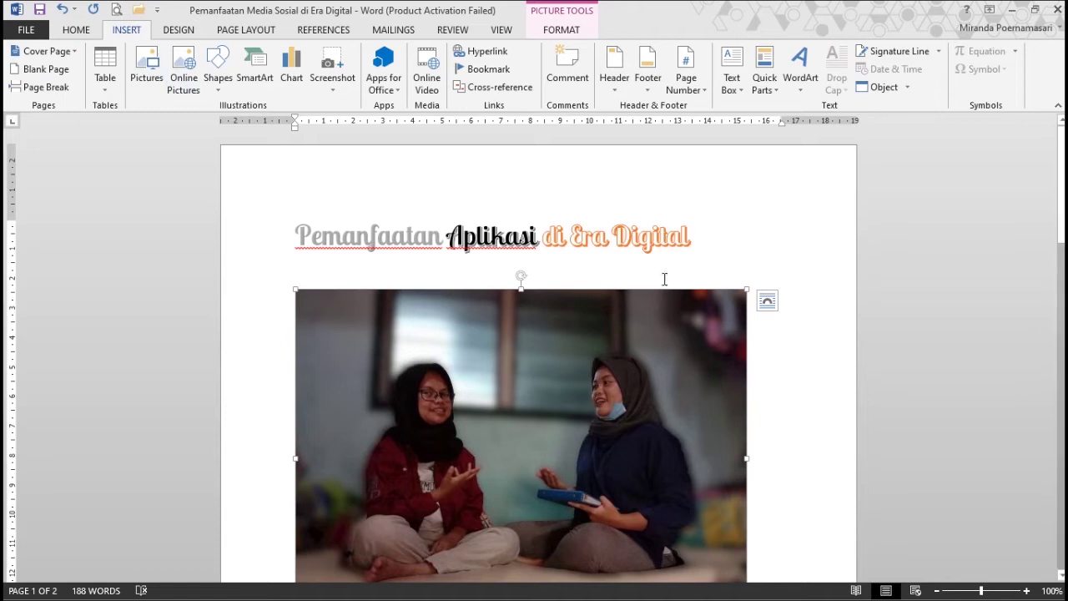
drag(1061, 230, 1048, 519)
click(643, 524)
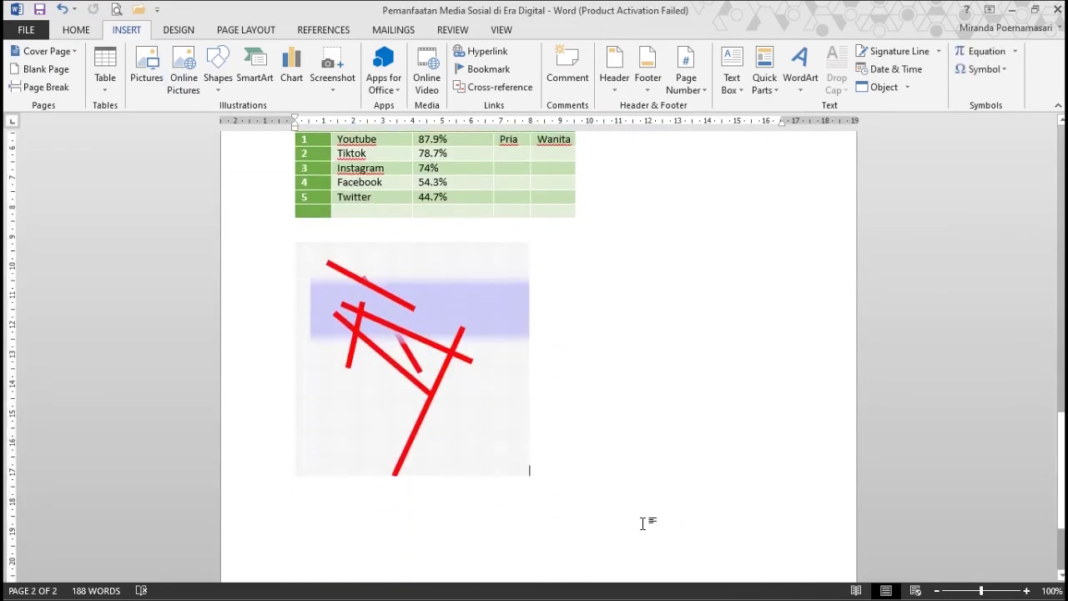
key(Return)
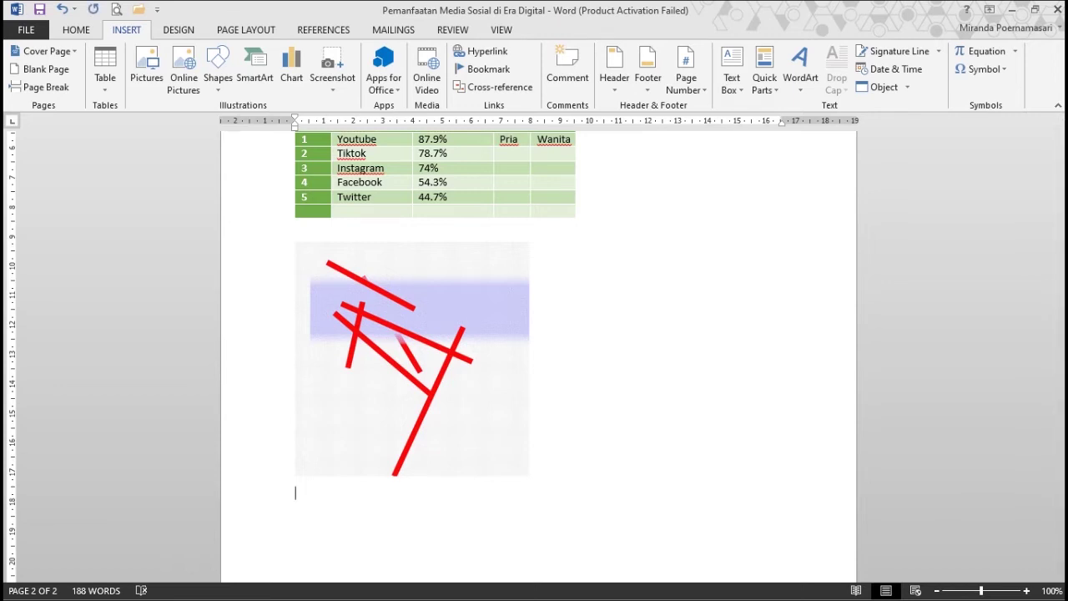
Step: Draw a right block arrow about 4 cm high and 6.2 cm wide below the red-line picture
click(219, 81)
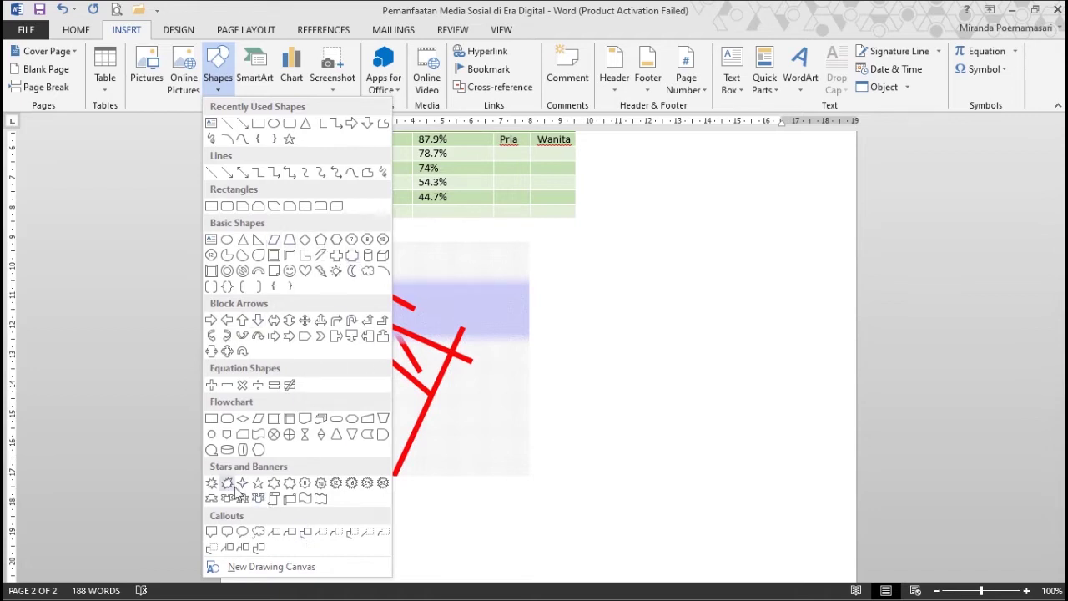
click(351, 125)
drag(1061, 455, 1061, 474)
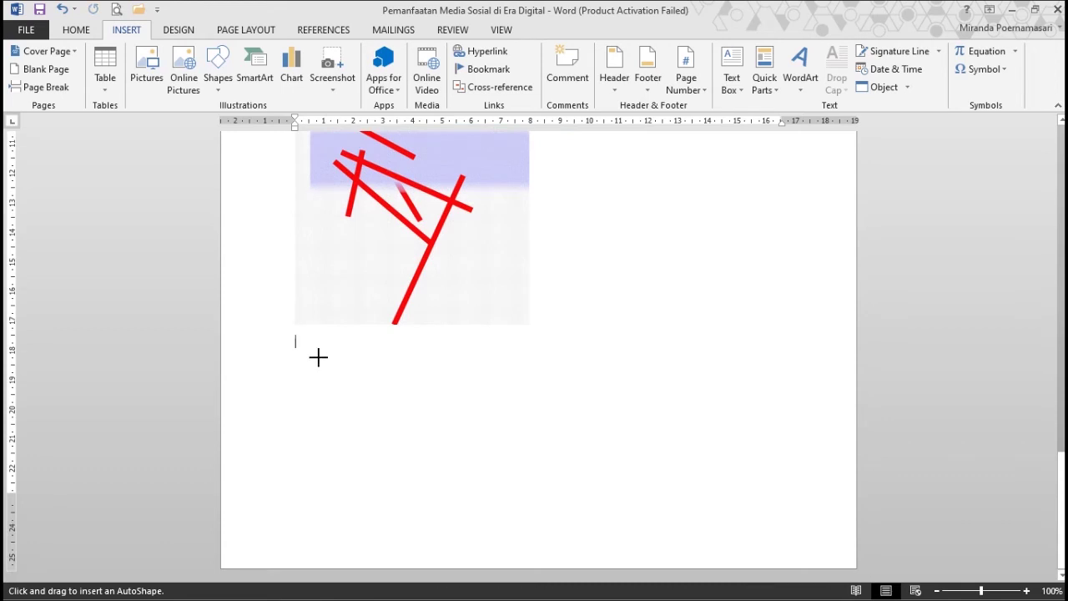
mouse_move(318, 357)
mouse_down()
mouse_move(398, 398)
mouse_move(513, 432)
mouse_move(502, 475)
mouse_up()
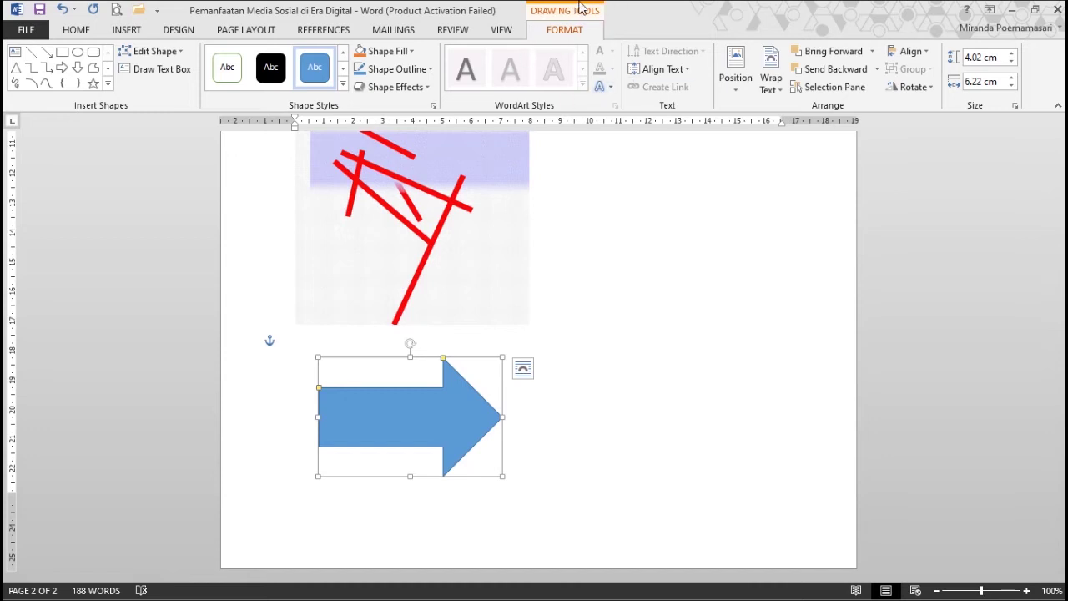
Step: Apply the light gold gradient shape style to the arrow and shrink it to about 2.9 cm high and 4.05 cm wide
click(342, 87)
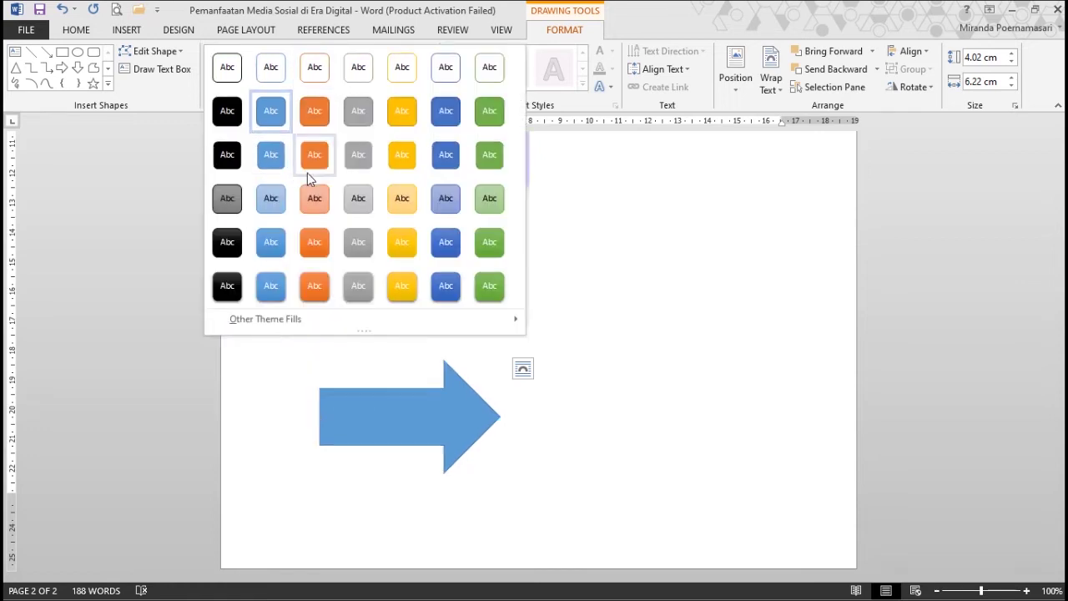
click(391, 201)
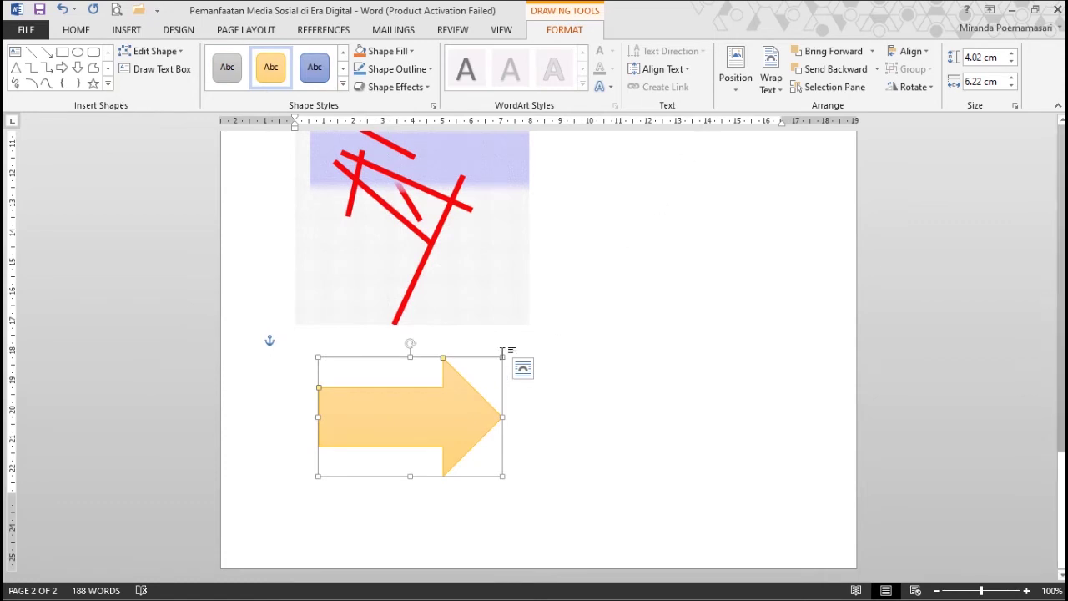
drag(503, 357, 437, 390)
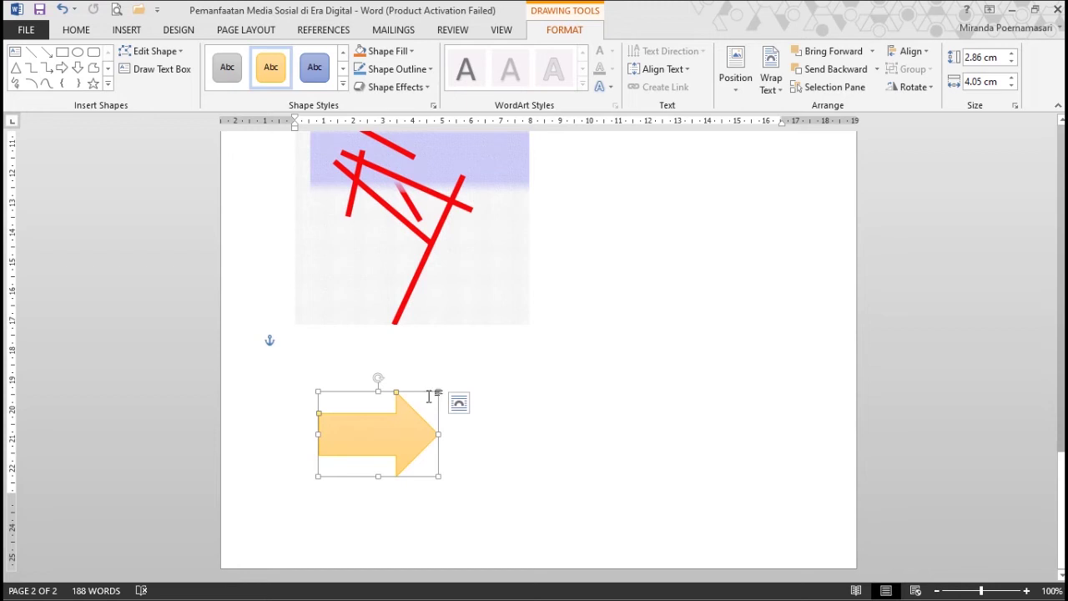
Step: Move the gold arrow into the blank space to the right of the red-line picture and deselect it
click(745, 93)
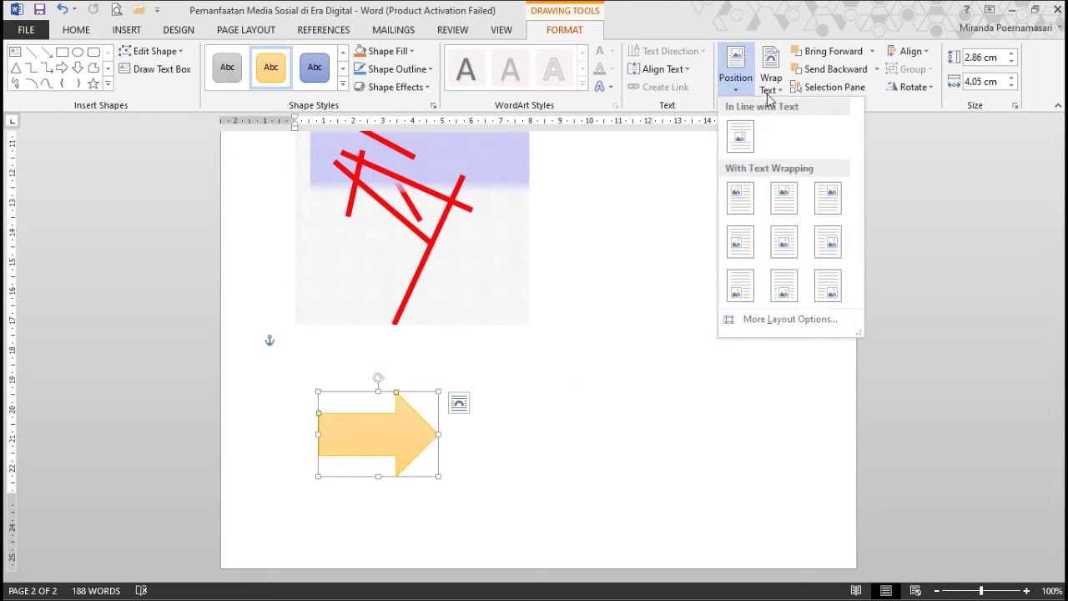
click(128, 31)
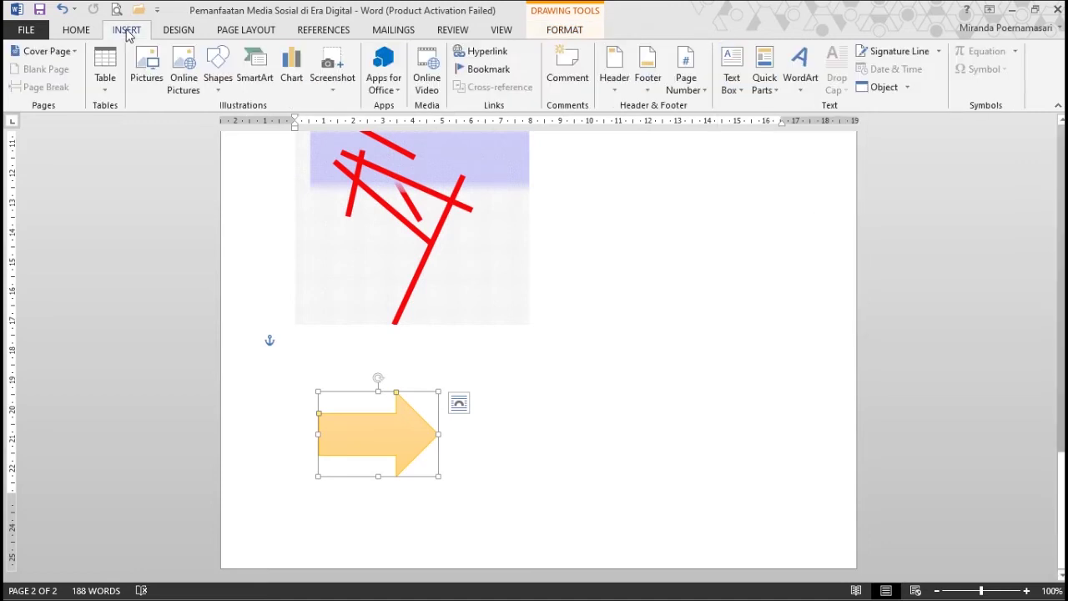
click(493, 464)
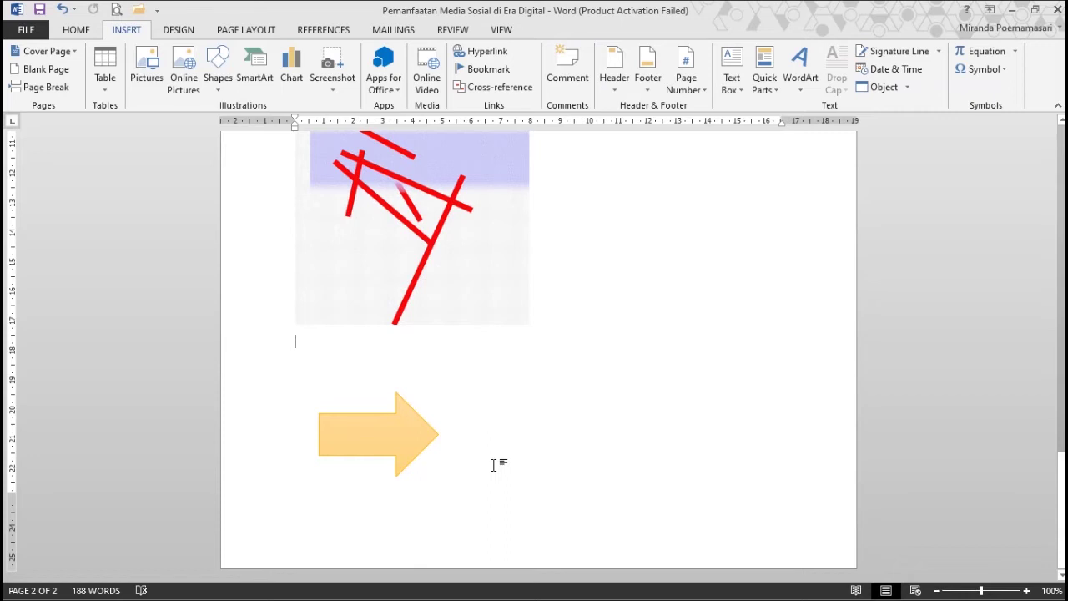
drag(400, 425, 683, 254)
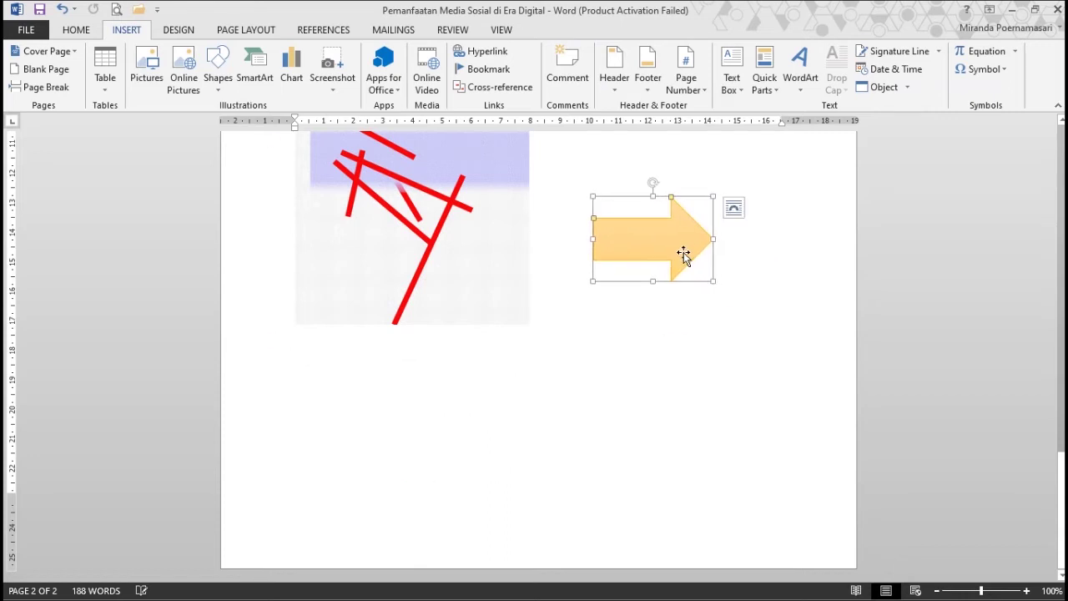
click(526, 342)
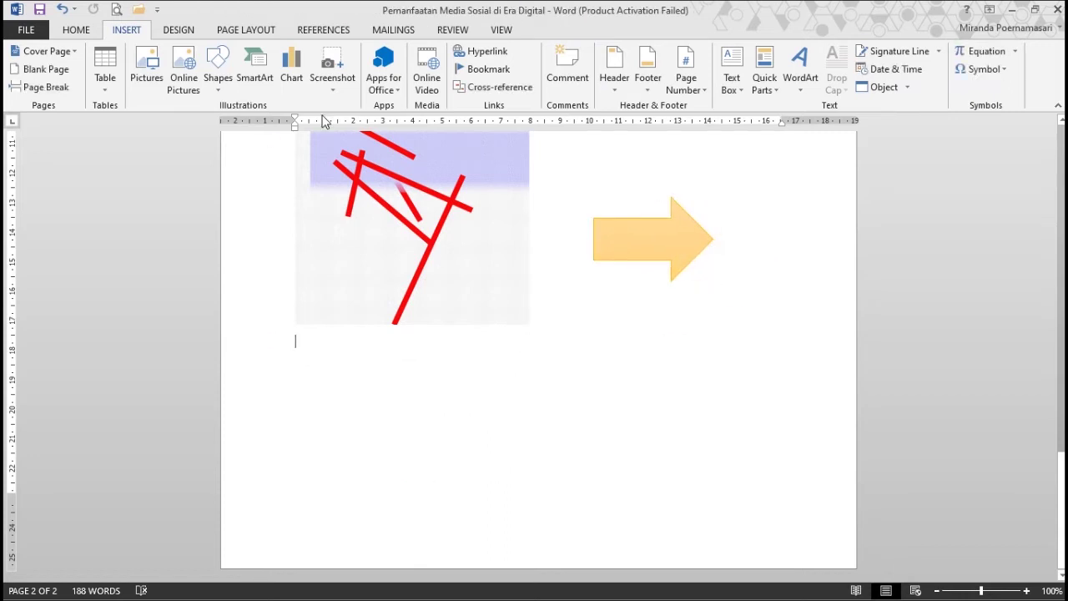
Step: Insert a Circle Picture Hierarchy SmartArt graphic on the empty line below the red-line picture
click(260, 81)
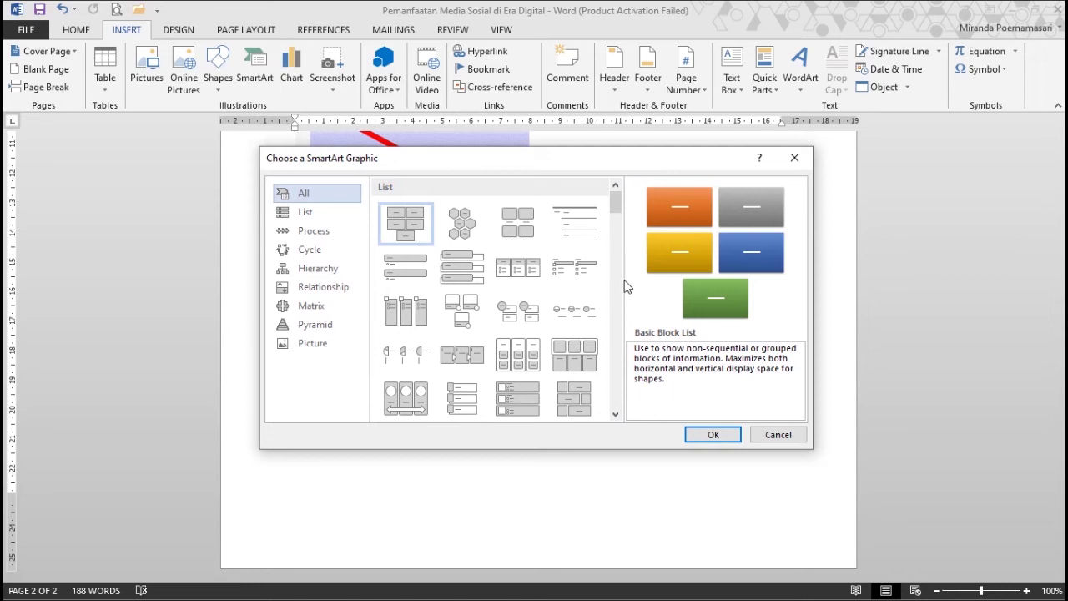
scroll(620, 286, down, 3)
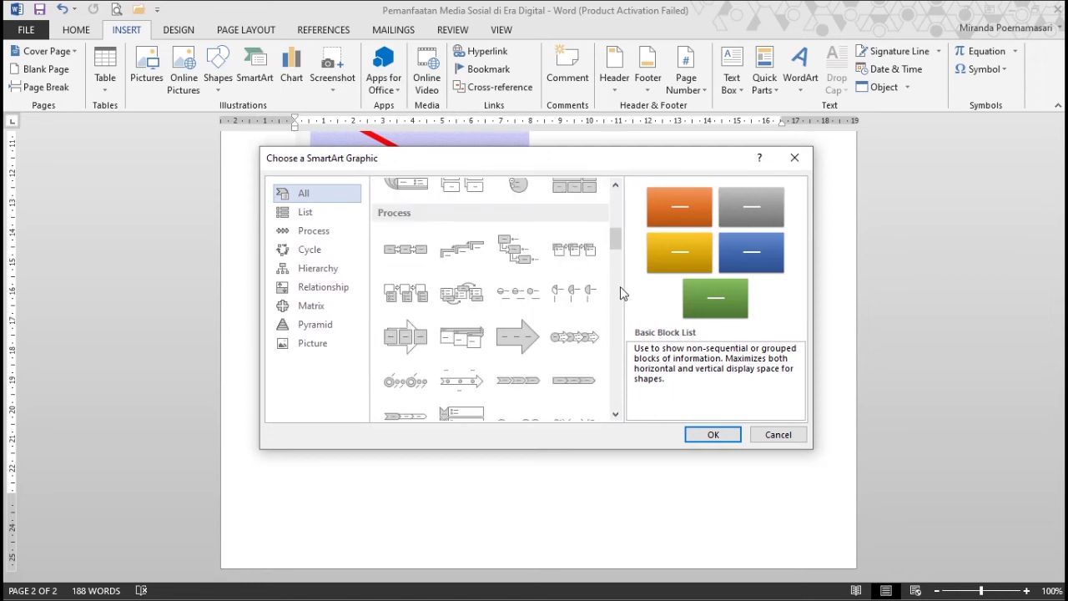
scroll(620, 286, down, 3)
scroll(620, 286, down, 3)
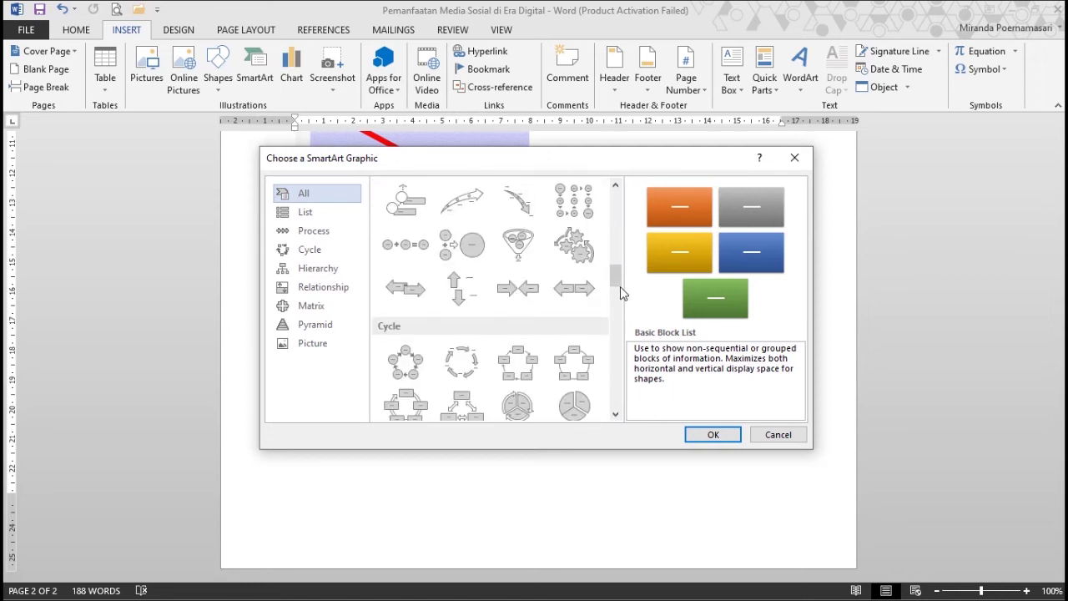
scroll(620, 292, down, 3)
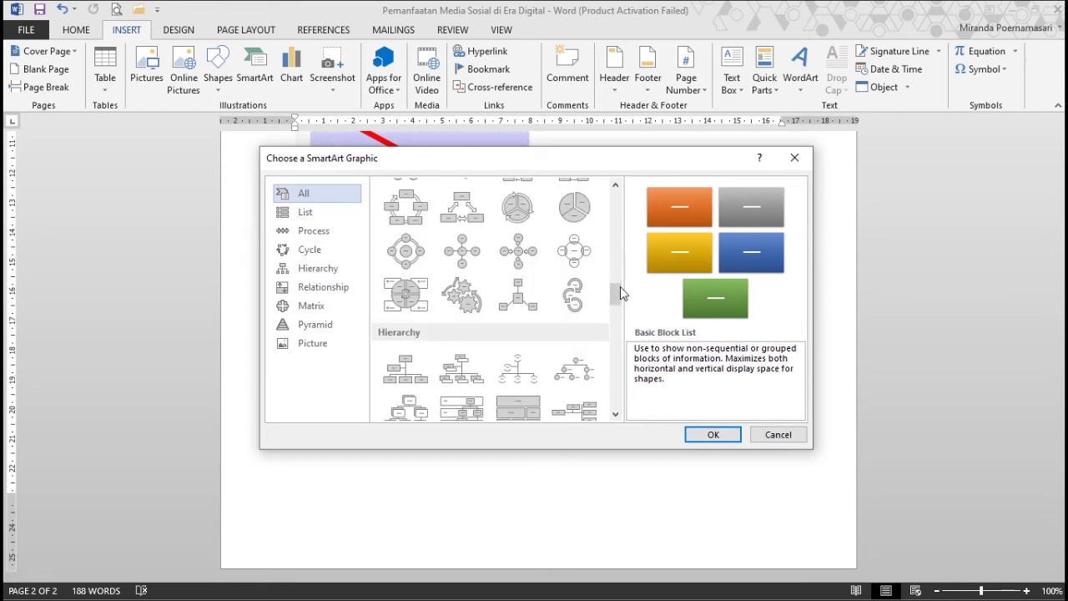
scroll(620, 286, down, 3)
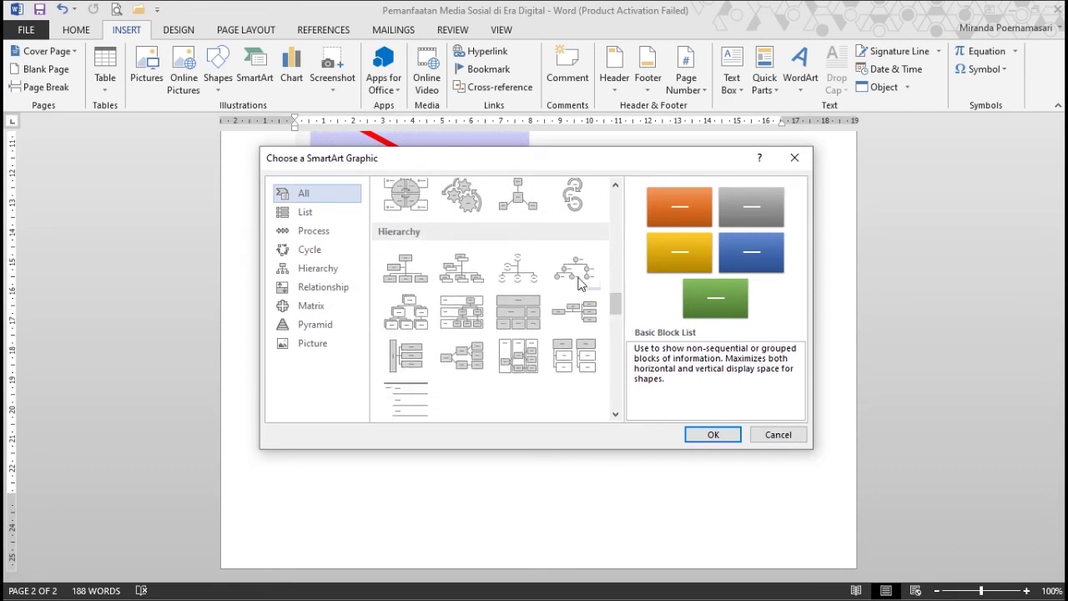
click(574, 272)
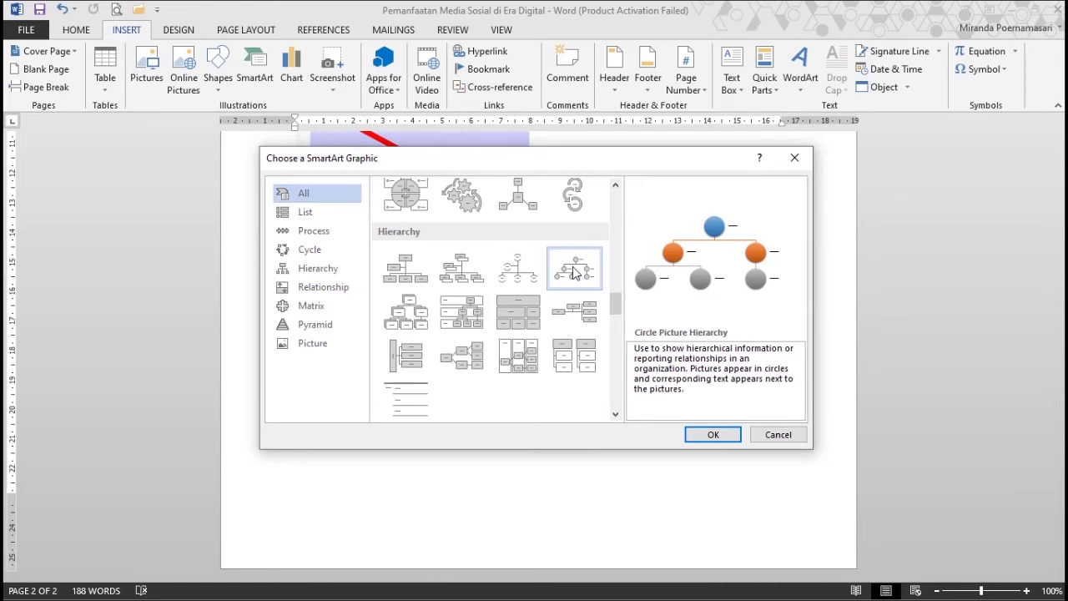
click(708, 436)
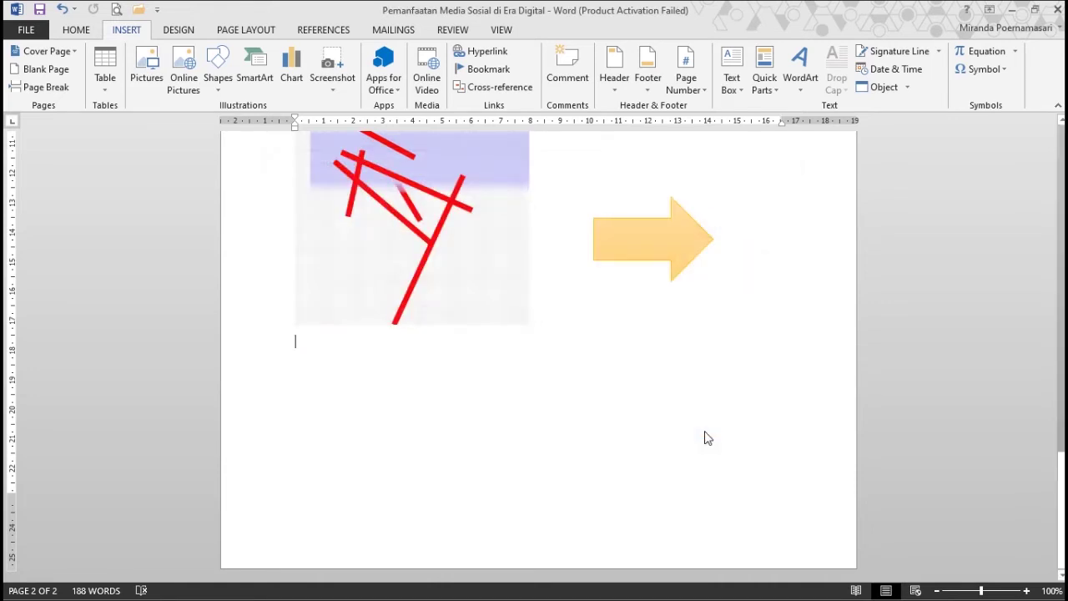